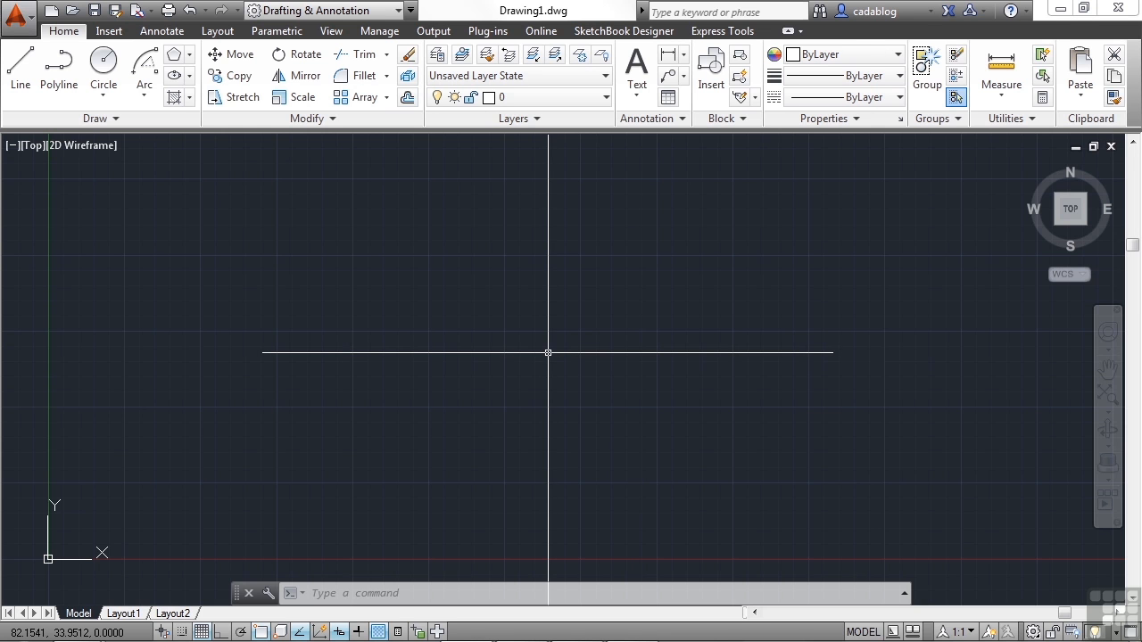
# Step: Open the drawing Offset Examples.dwg
pyautogui.press('Return')
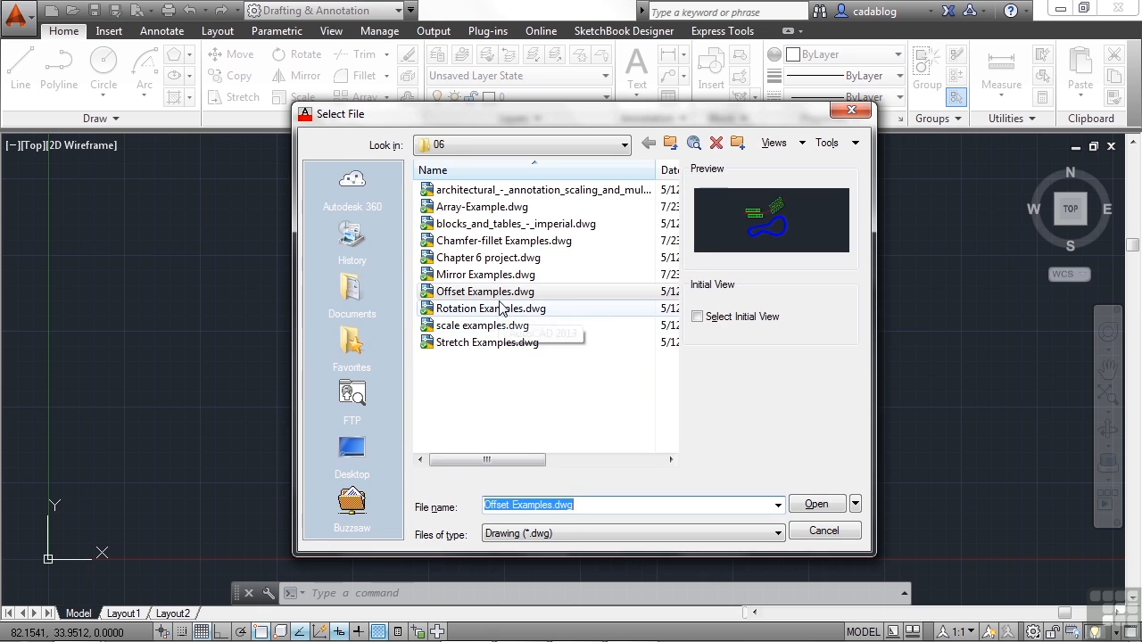
pyautogui.click(818, 506)
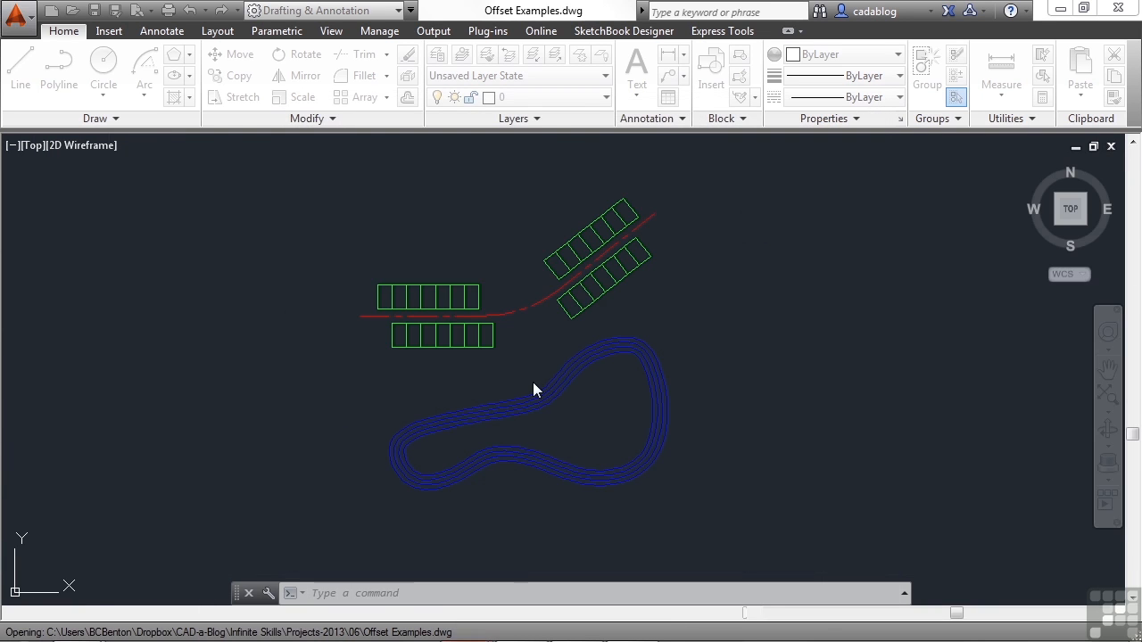
# Step: Examine the blue contour loops and the red road centerline between the green lots
pyautogui.scroll(4, 519, 385)
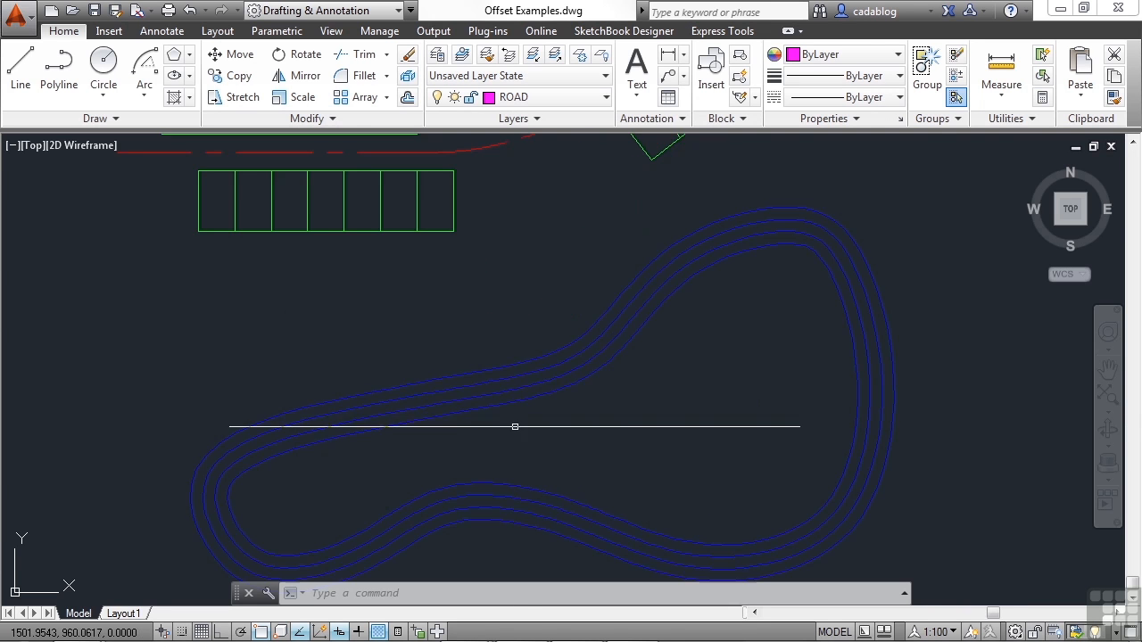
pyautogui.moveTo(524, 360); pyautogui.dragTo(523, 355, button='middle')
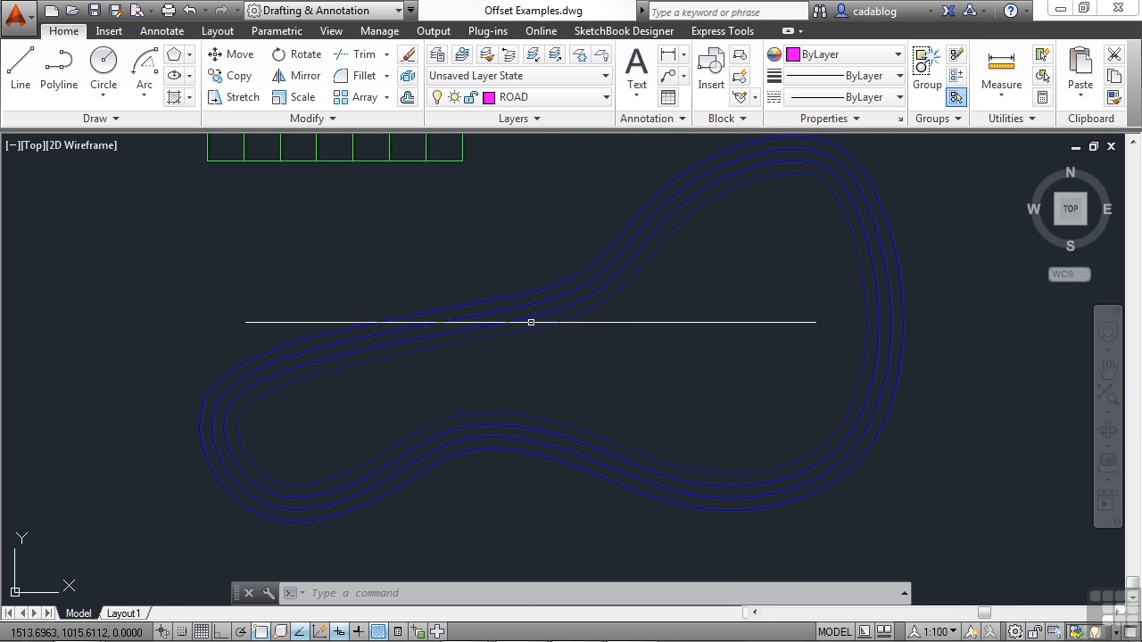
pyautogui.scroll(-2, 393, 441)
pyautogui.moveTo(437, 319); pyautogui.dragTo(415, 463, button='middle')
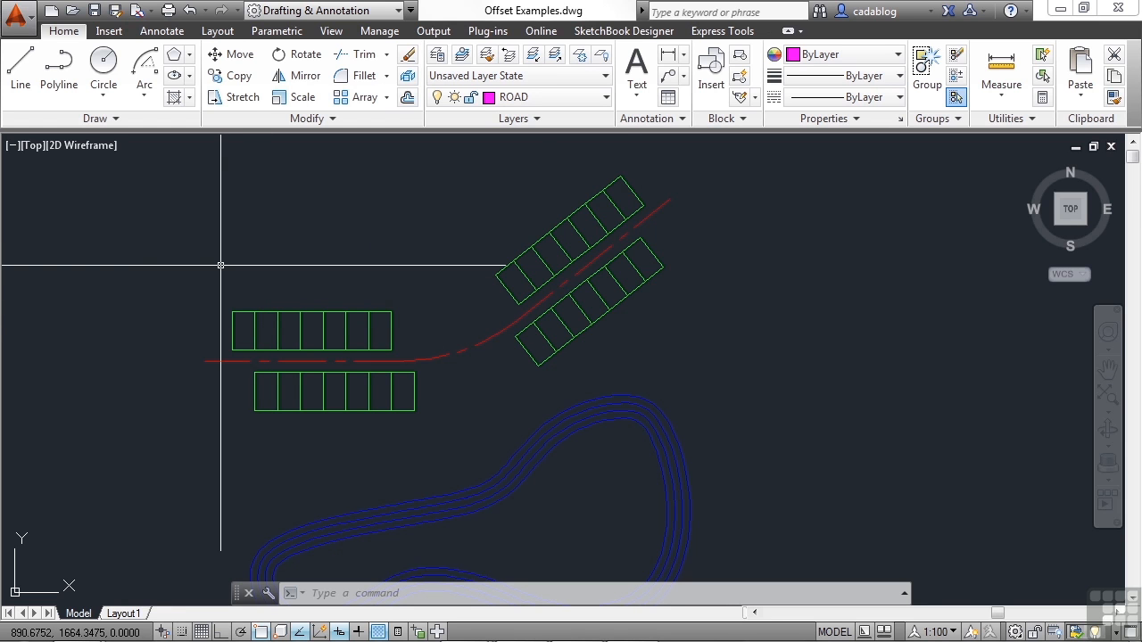
pyautogui.scroll(-3, 220, 265)
pyautogui.moveTo(388, 407); pyautogui.dragTo(415, 396, button='middle')
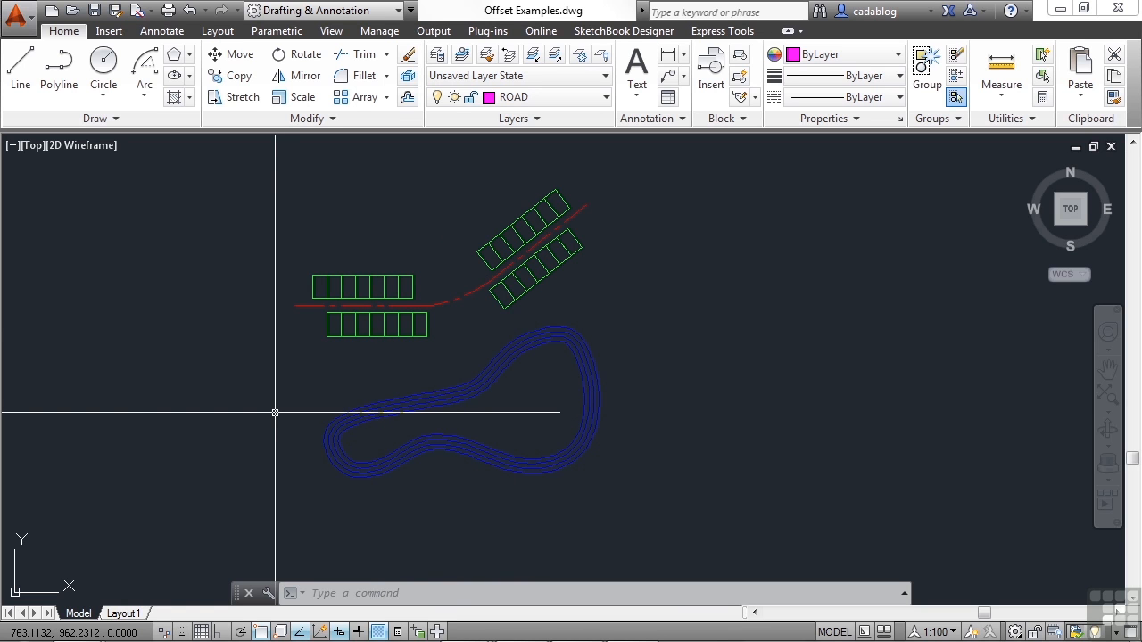
pyautogui.write('s')
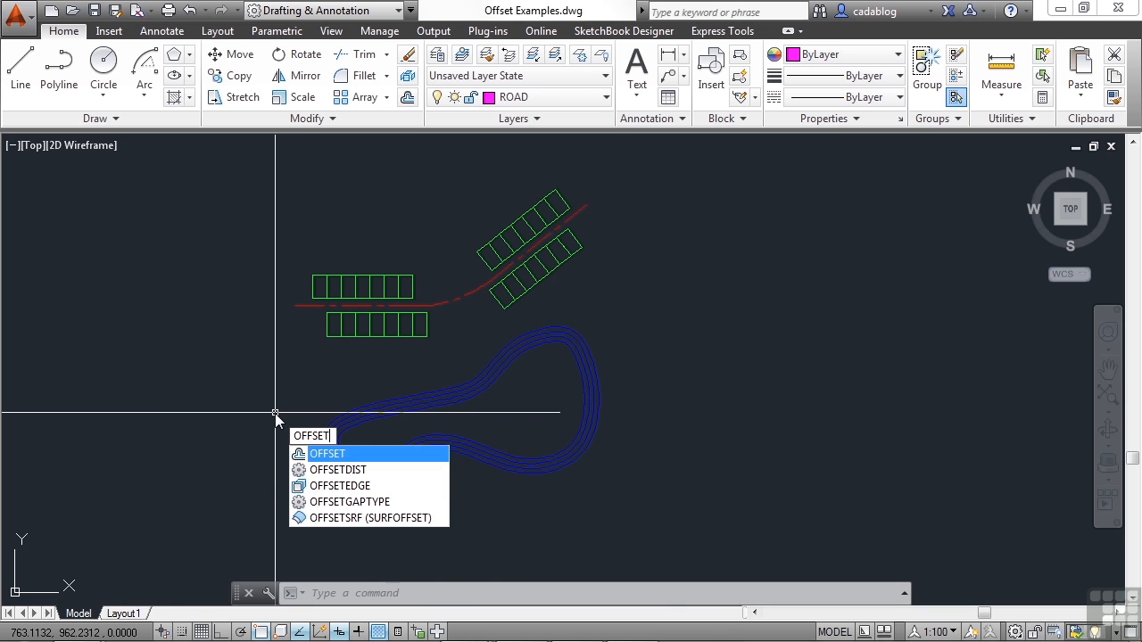
pyautogui.press('Escape')
pyautogui.write('o')
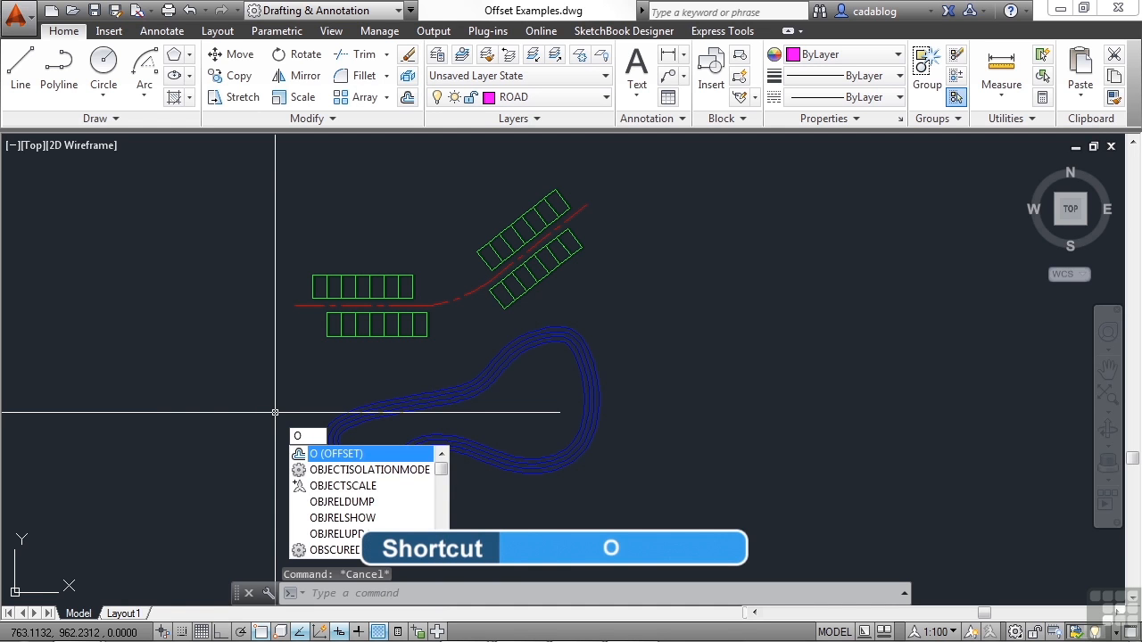
pyautogui.press('Escape')
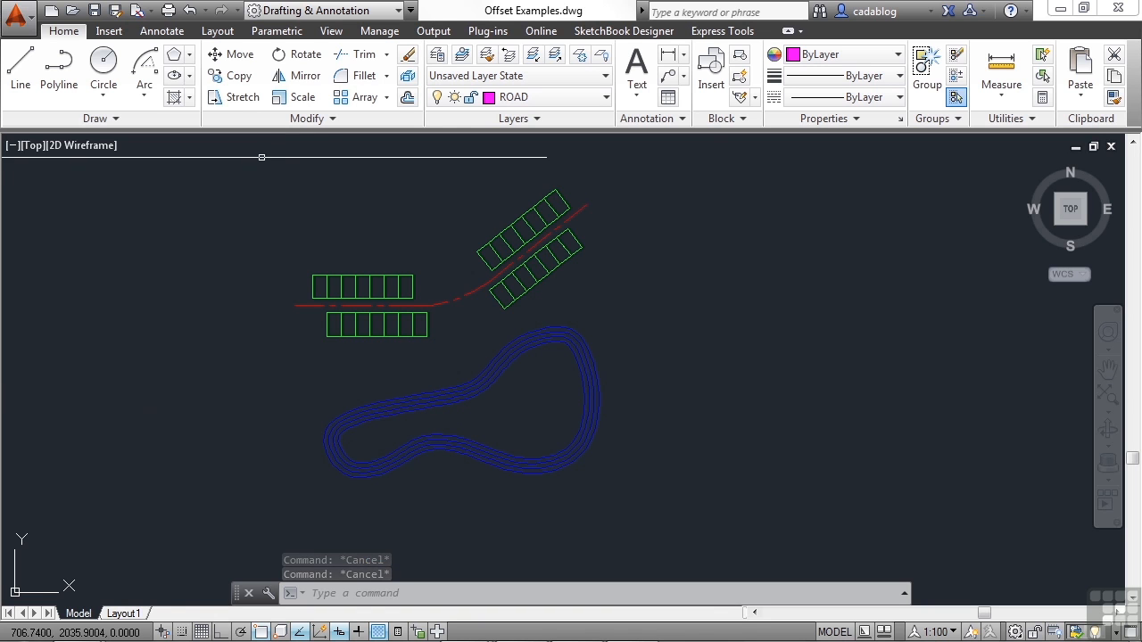
# Step: Offset the innermost blue contour loop inward by a distance of 20
pyautogui.click(408, 98)
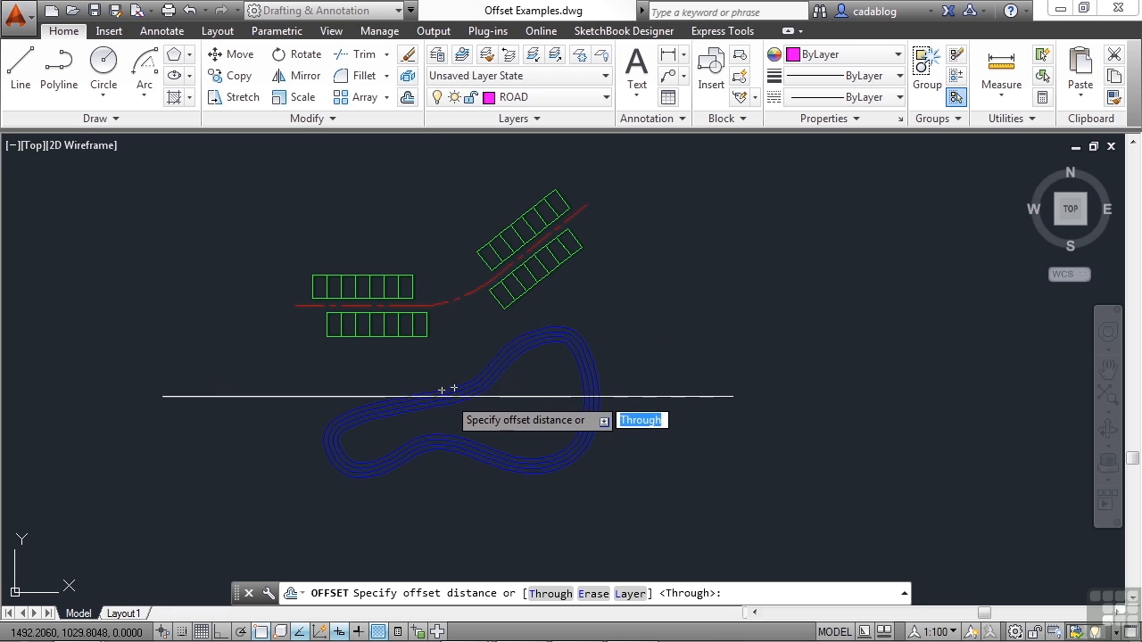
pyautogui.scroll(4, 465, 420)
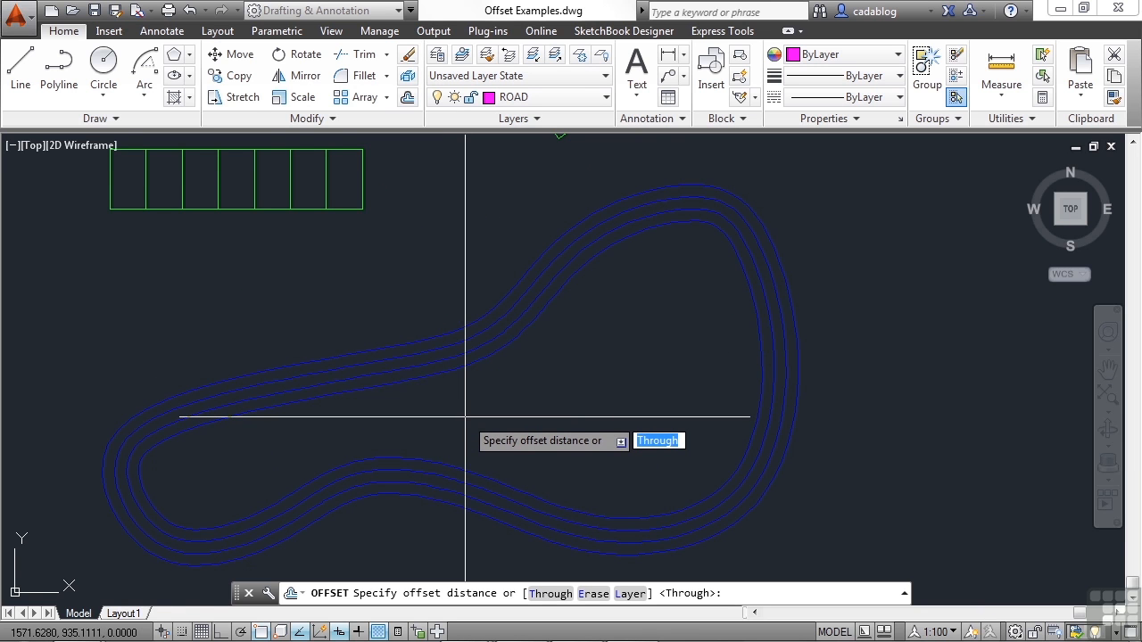
pyautogui.write('20')
pyautogui.press('Return')
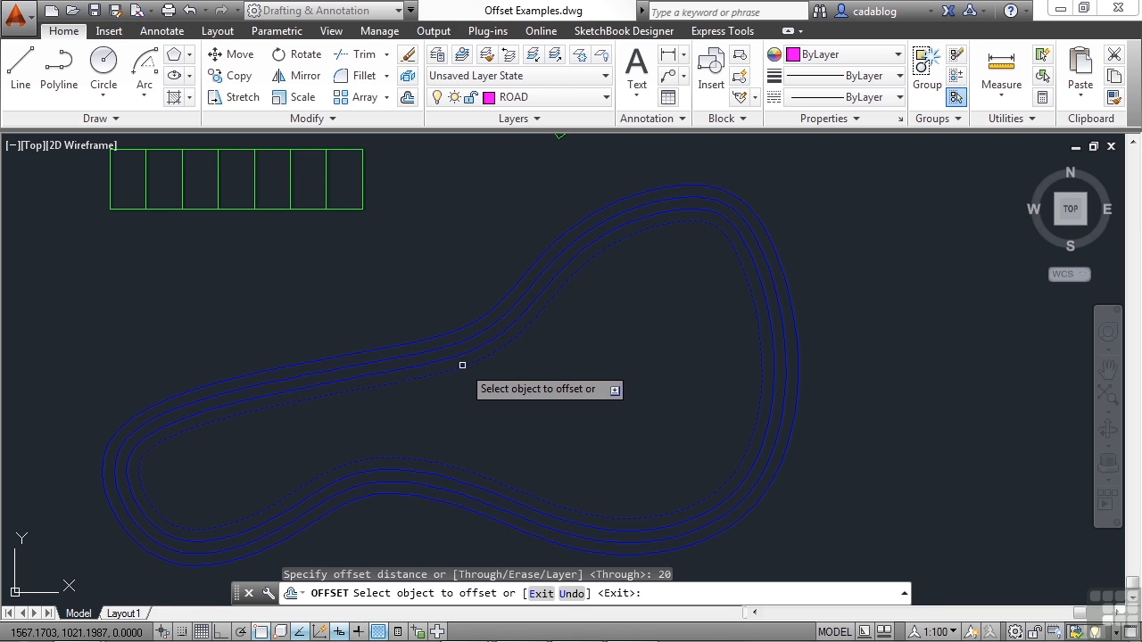
pyautogui.click(462, 365)
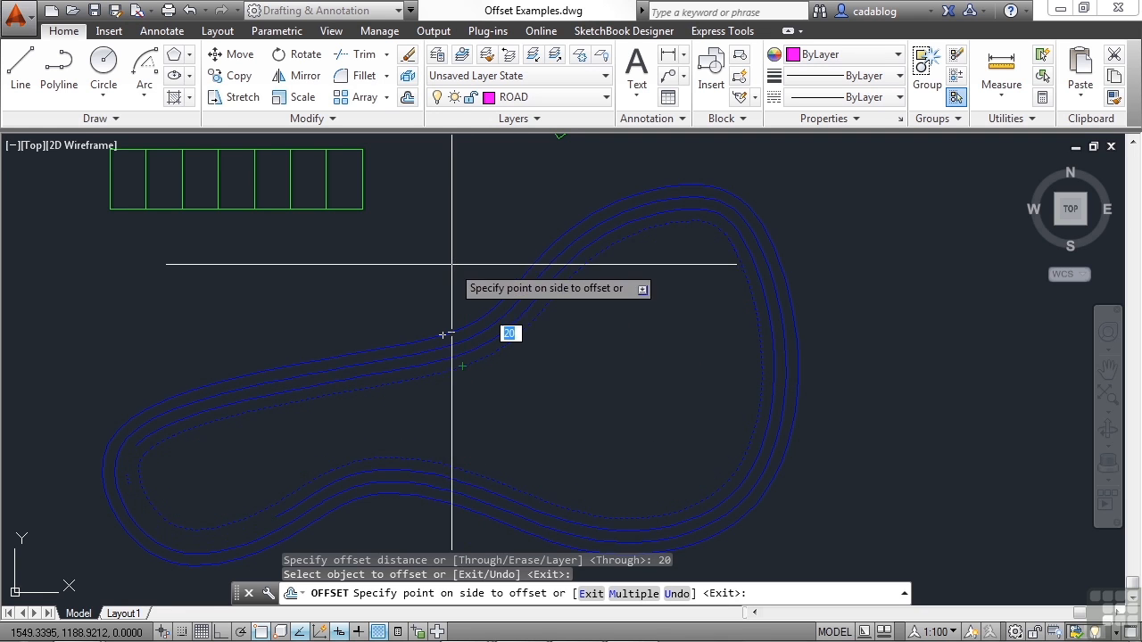
pyautogui.click(513, 403)
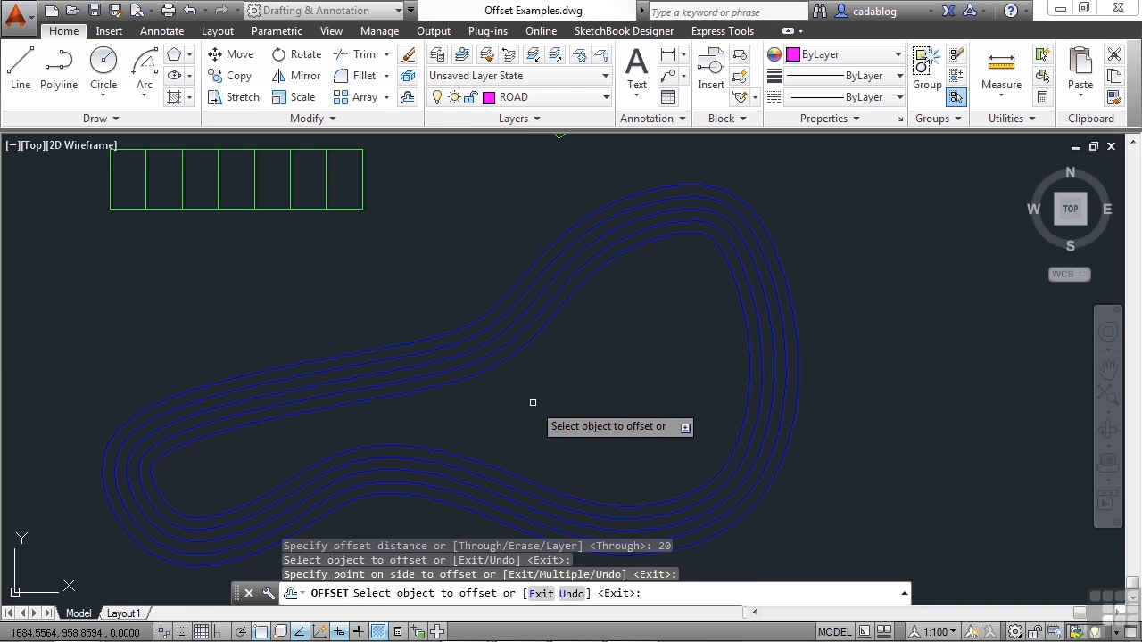
pyautogui.press('Return')
# Step: Add two more contour loops by offsetting the innermost blue curve inward twice at a distance of 20
pyautogui.scroll(3, 533, 403)
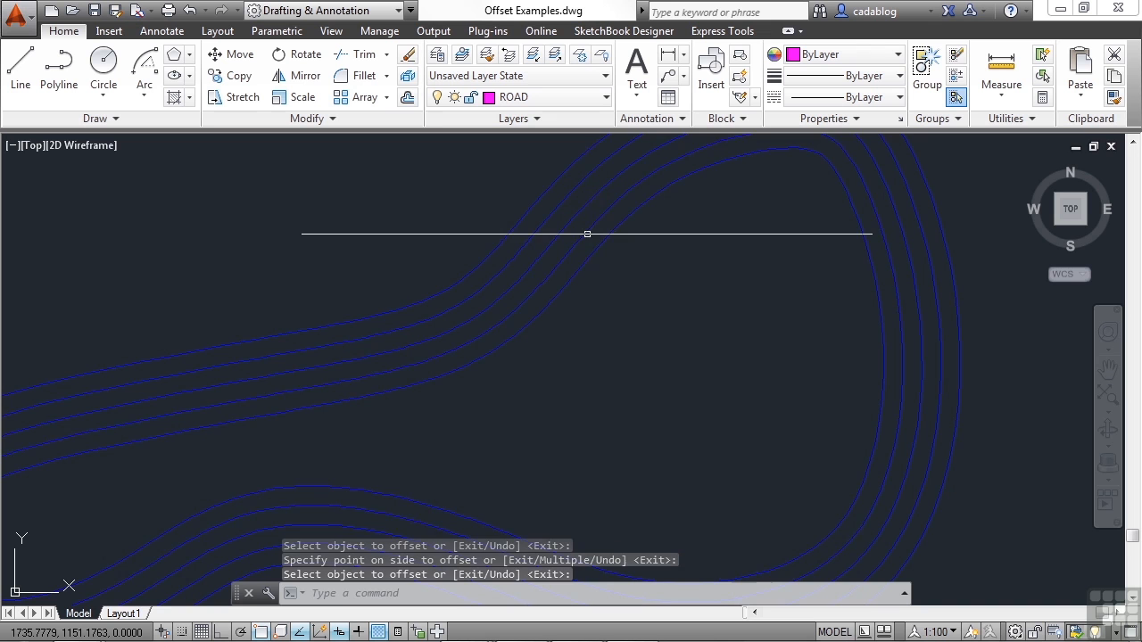
pyautogui.moveTo(662, 220); pyautogui.dragTo(642, 242, button='middle')
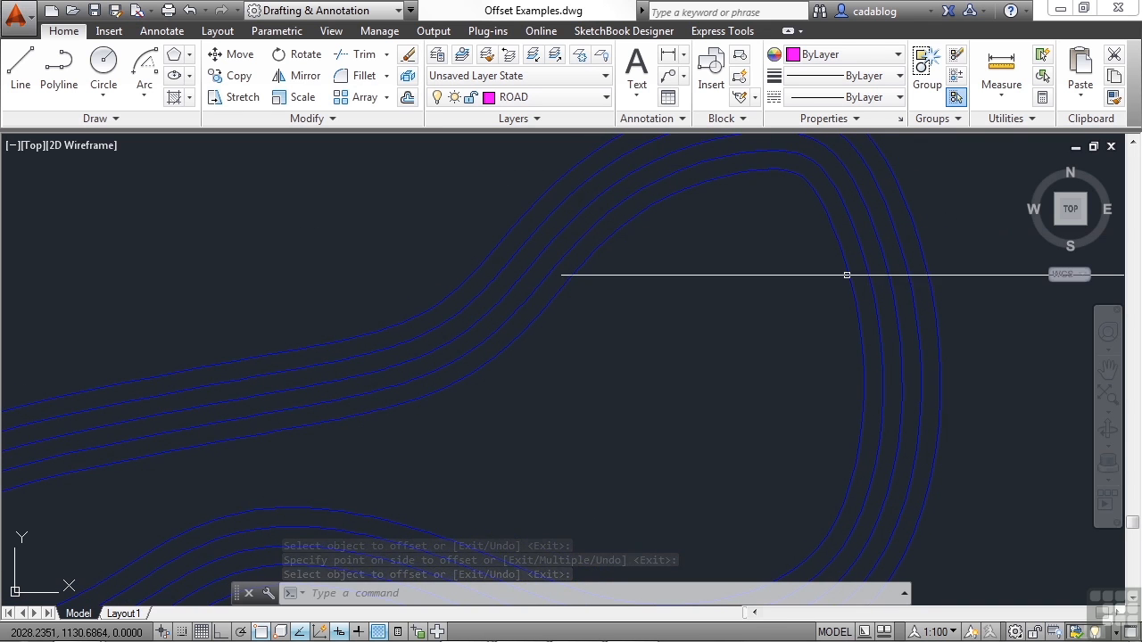
pyautogui.moveTo(800, 479); pyautogui.dragTo(871, 356, button='middle')
pyautogui.scroll(-2, 769, 362)
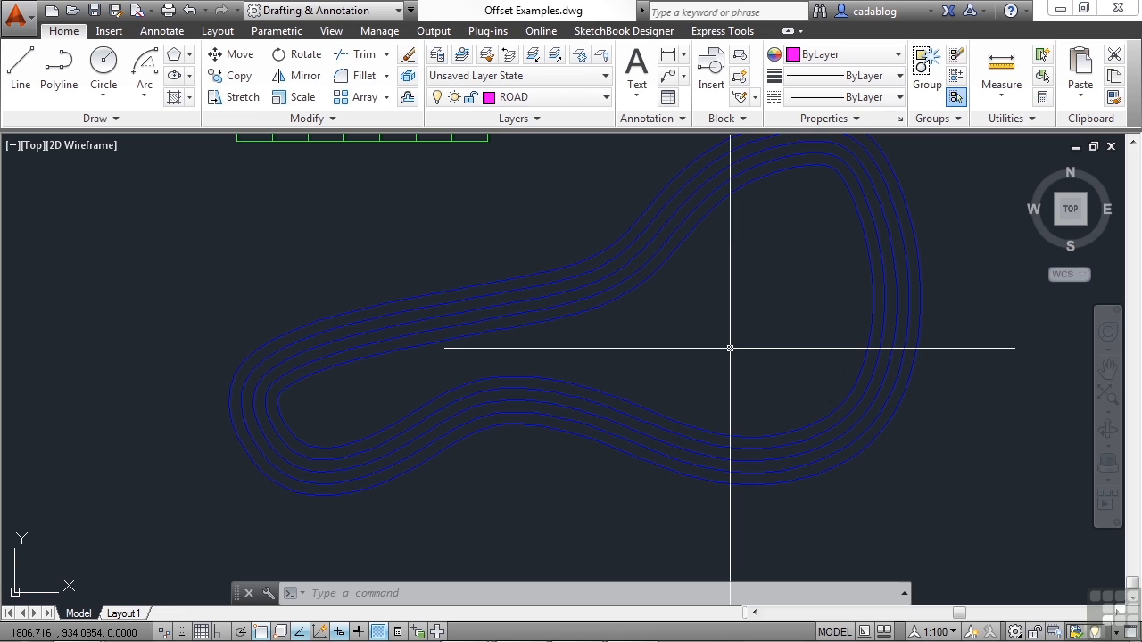
pyautogui.press('Return')
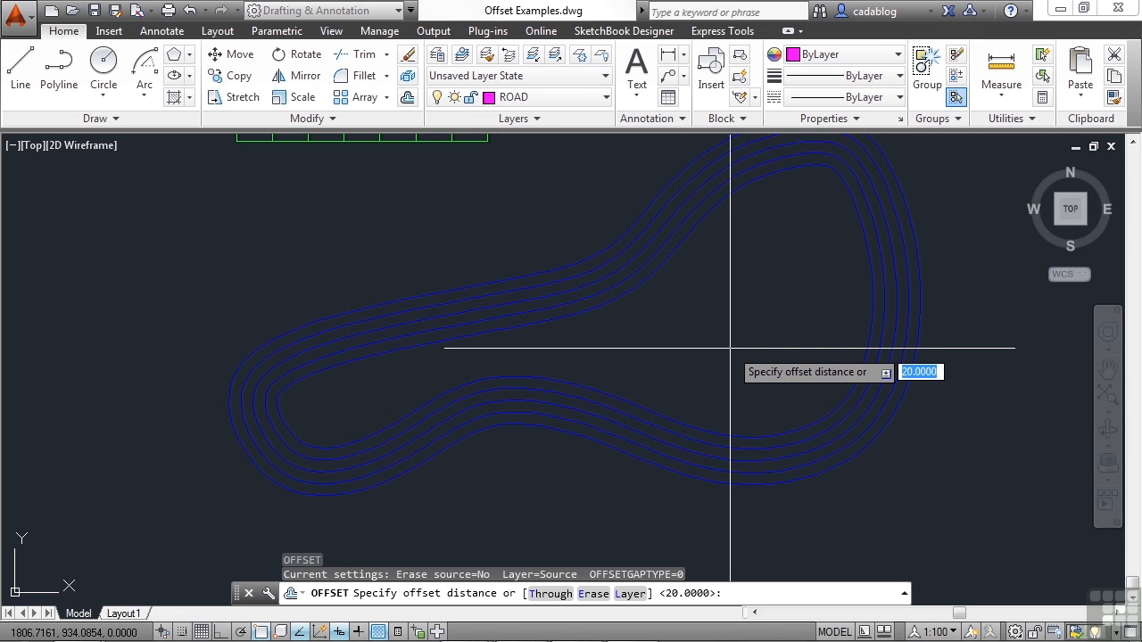
pyautogui.press('Return')
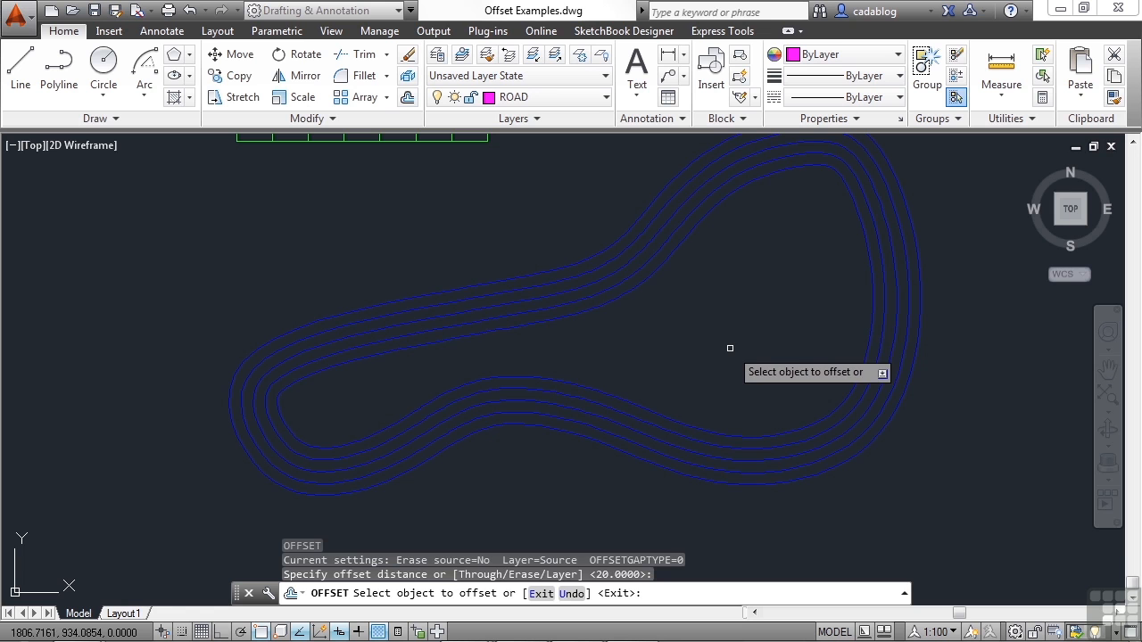
pyautogui.click(633, 291)
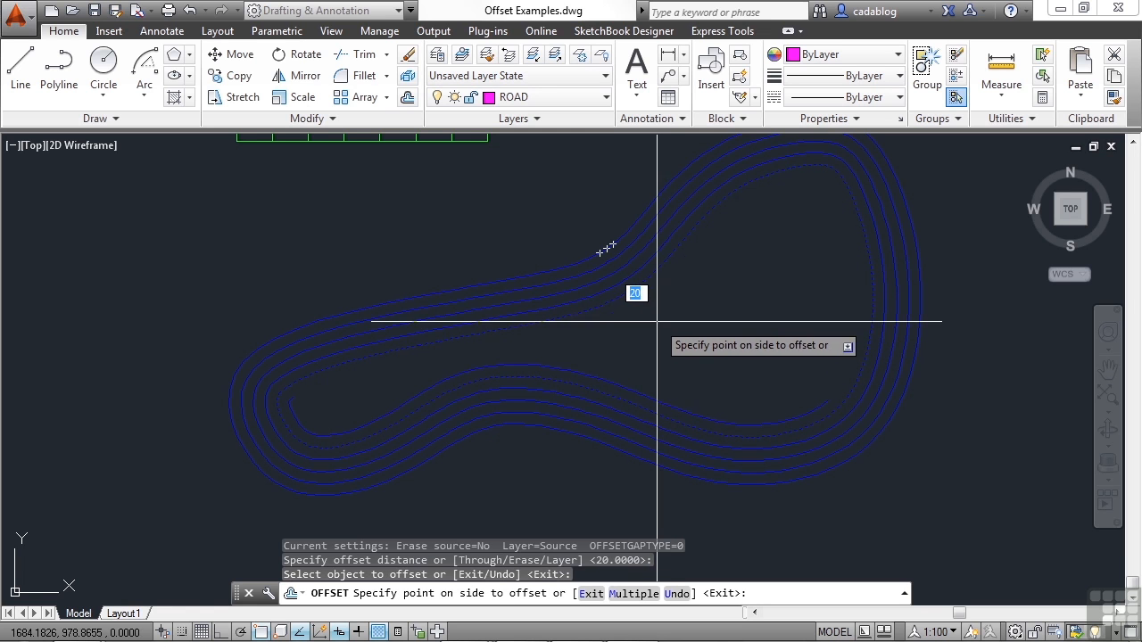
pyautogui.click(657, 321)
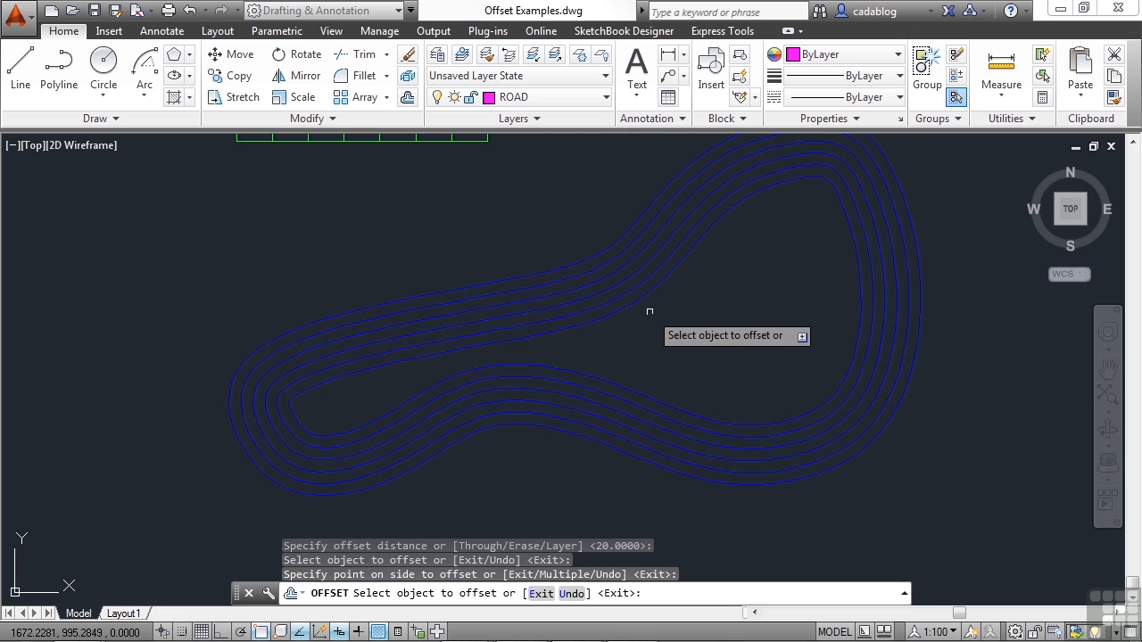
pyautogui.click(641, 301)
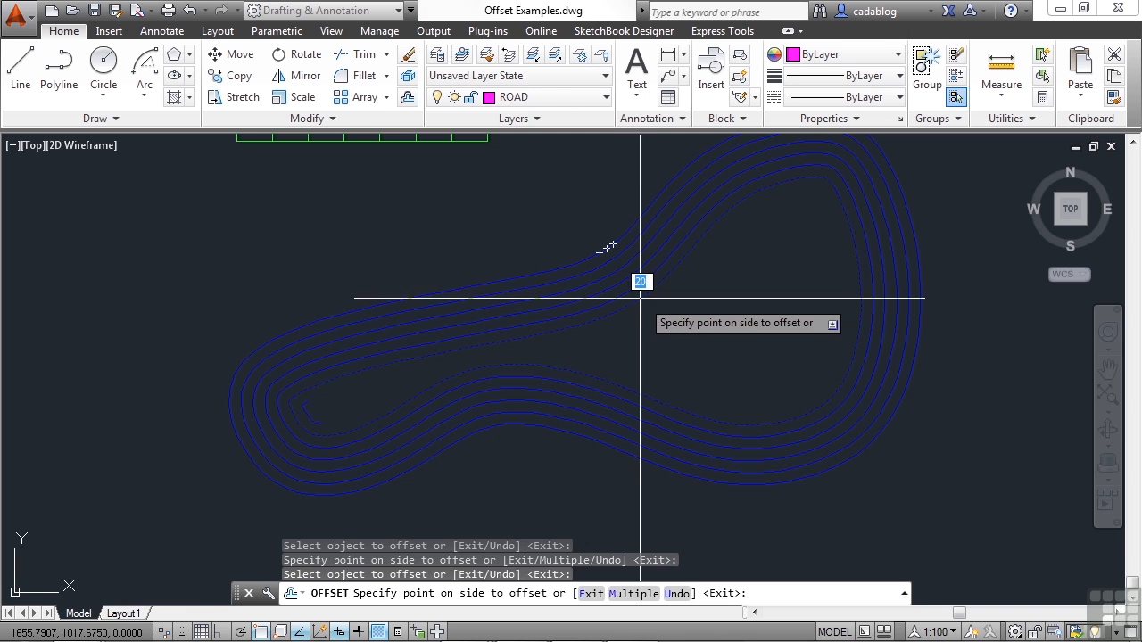
pyautogui.click(676, 329)
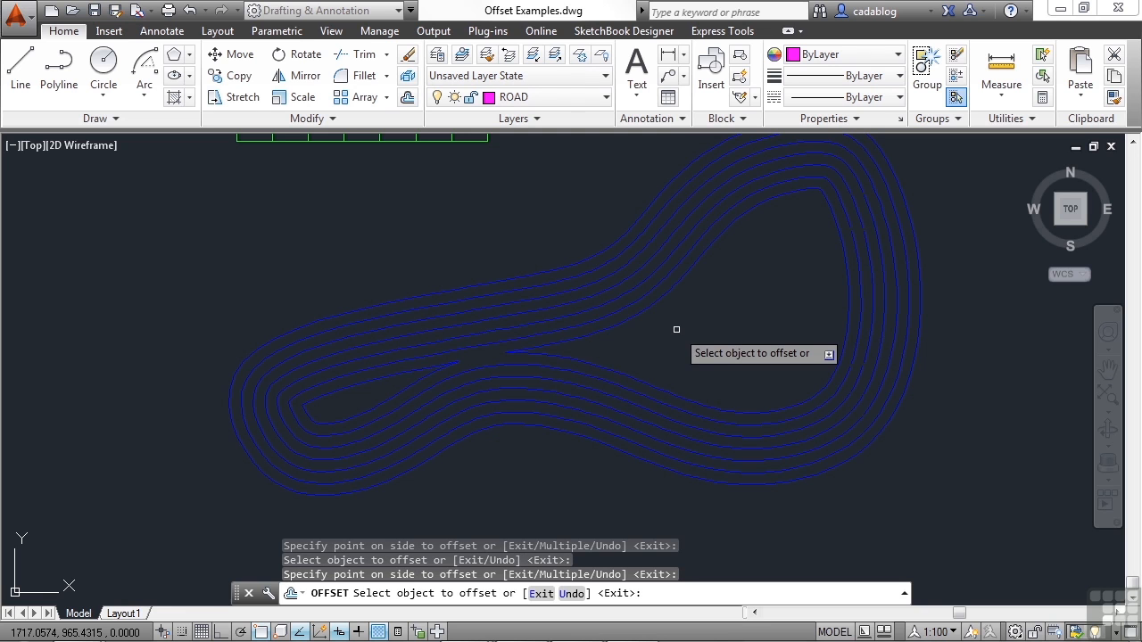
pyautogui.press('Return')
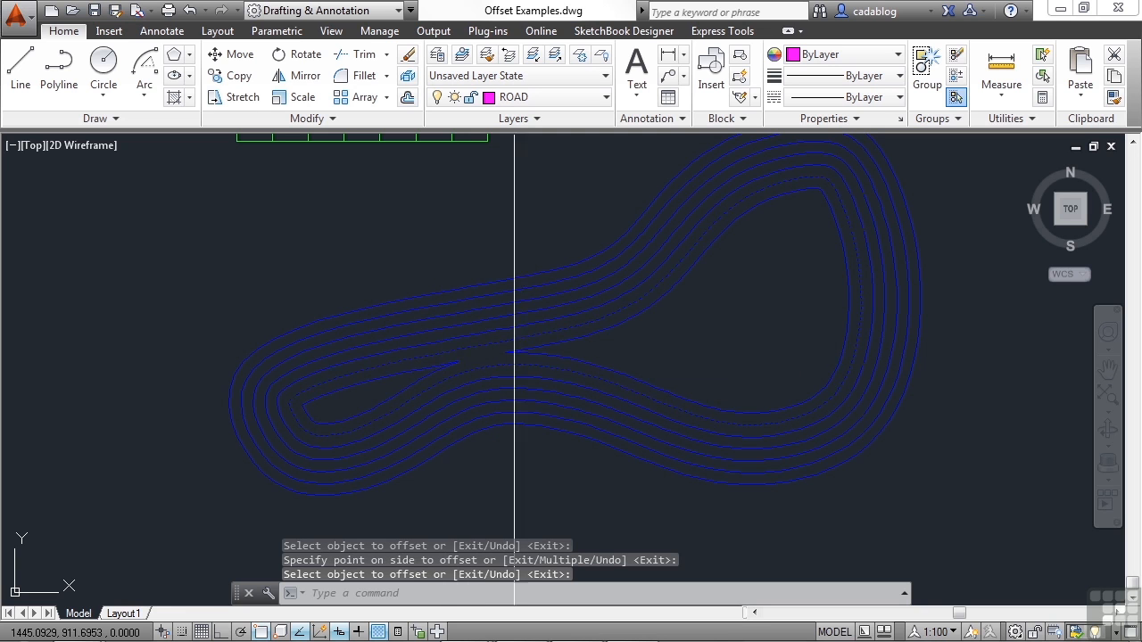
# Step: Offset the red road centerline with the Through option to a lot line endpoint on the near edge of the upper lots
pyautogui.scroll(2, 520, 354)
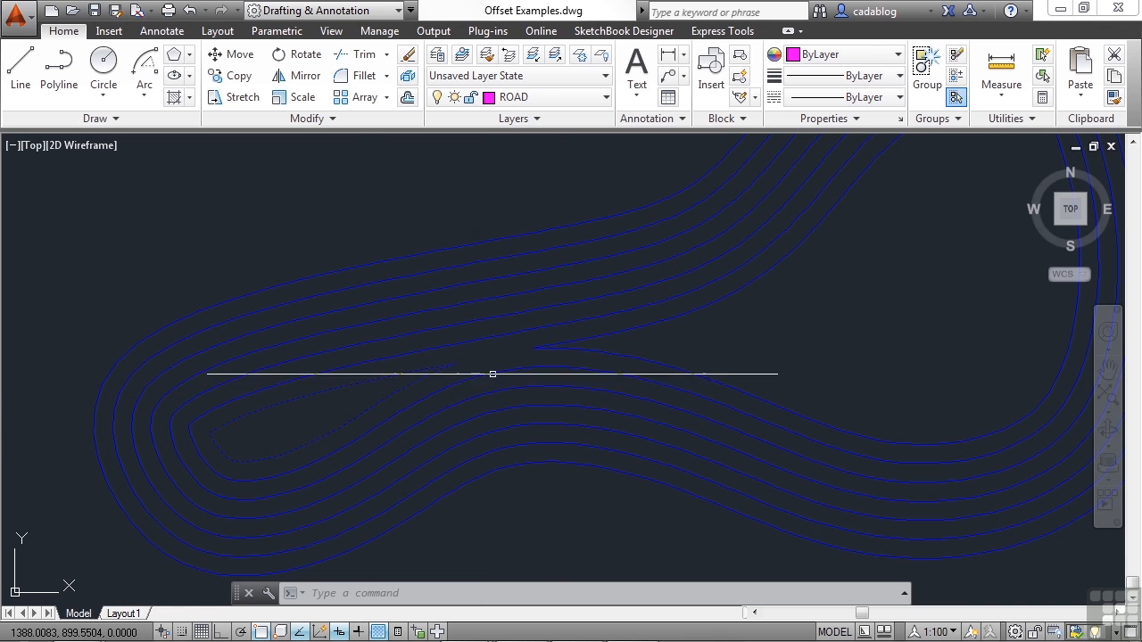
pyautogui.scroll(-3, 542, 355)
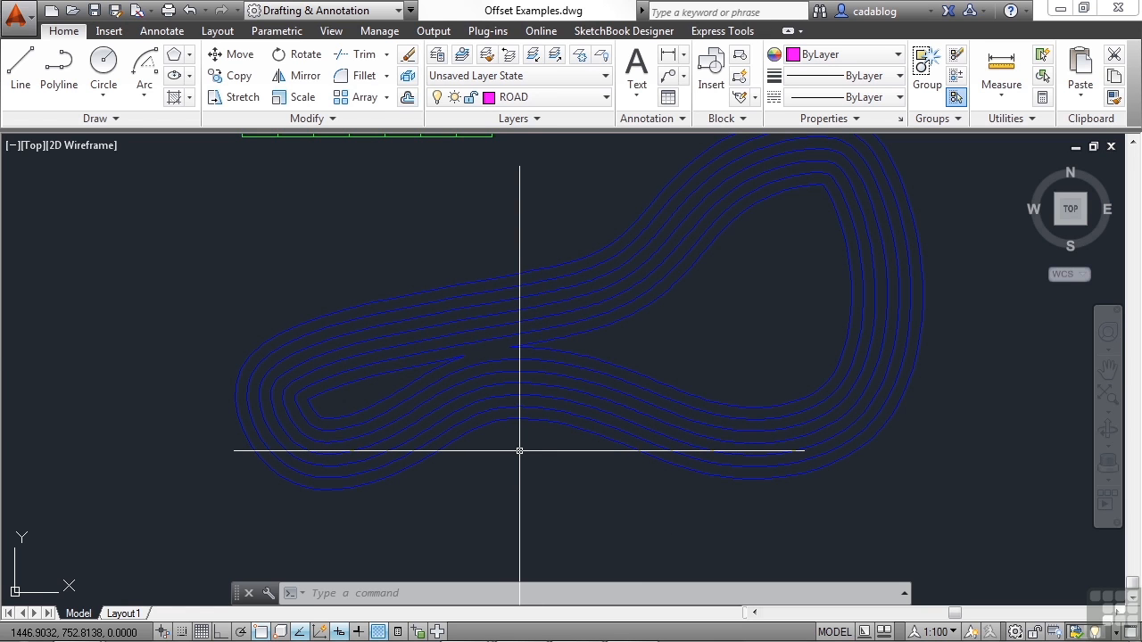
pyautogui.scroll(-2, 519, 452)
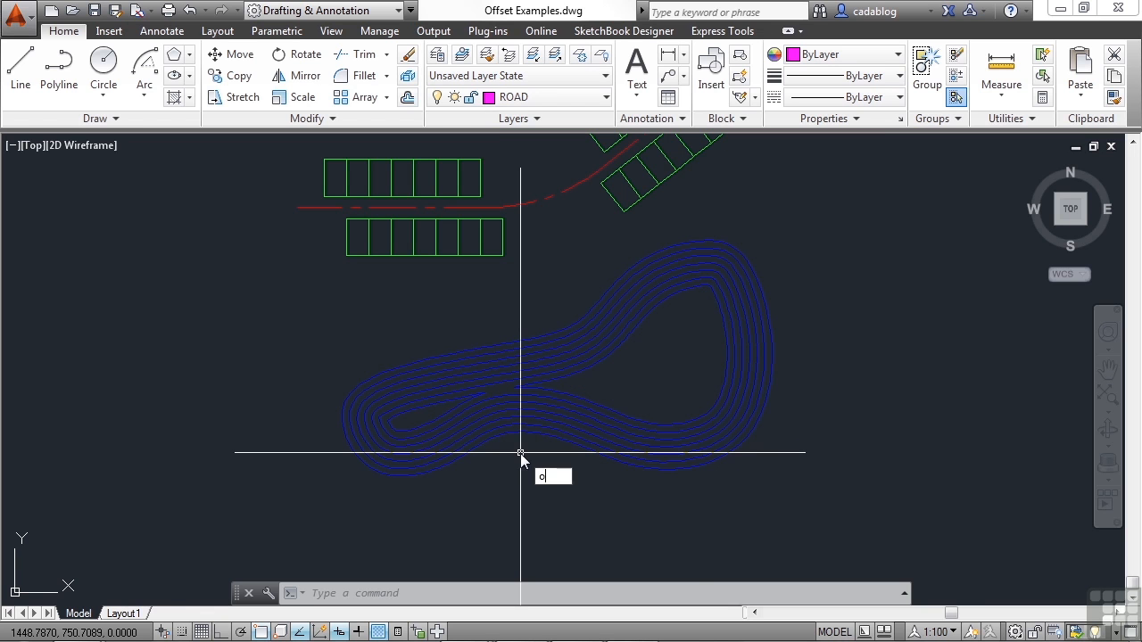
pyautogui.press('Return')
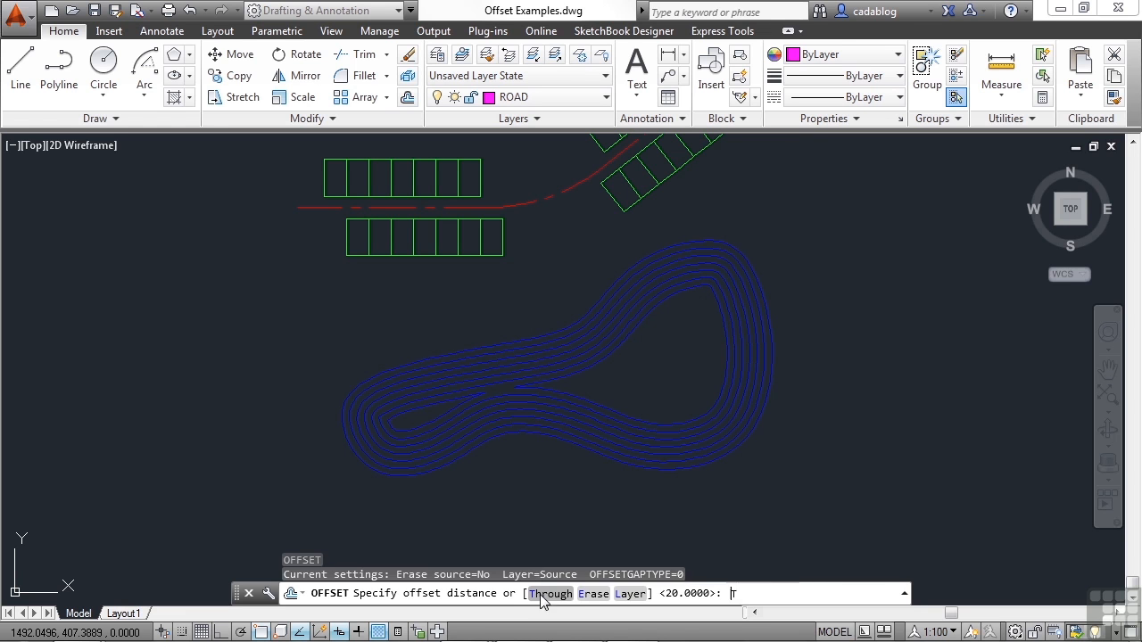
pyautogui.click(549, 594)
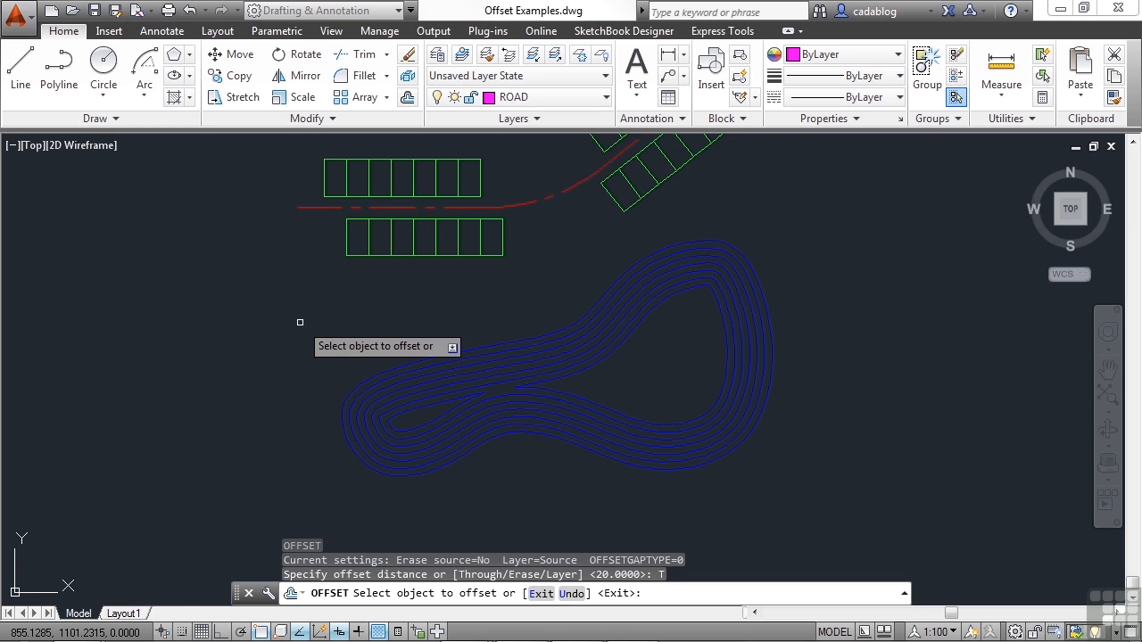
pyautogui.moveTo(337, 269); pyautogui.dragTo(315, 353, button='middle')
pyautogui.moveTo(430, 261); pyautogui.dragTo(422, 307, button='middle')
pyautogui.scroll(5, 413, 338)
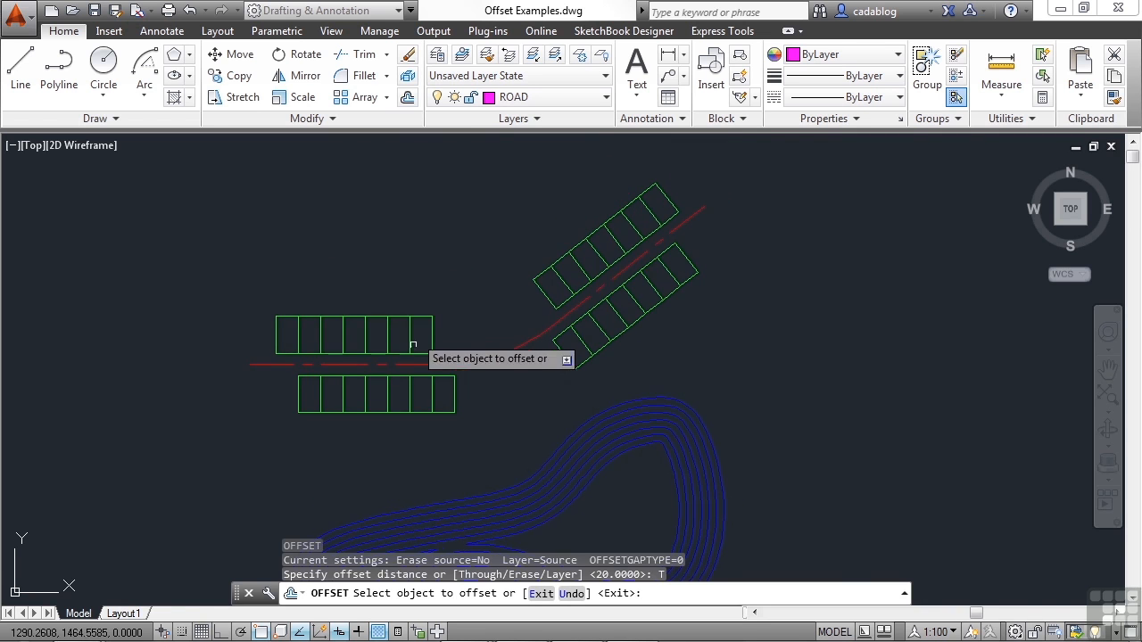
pyautogui.click(399, 360)
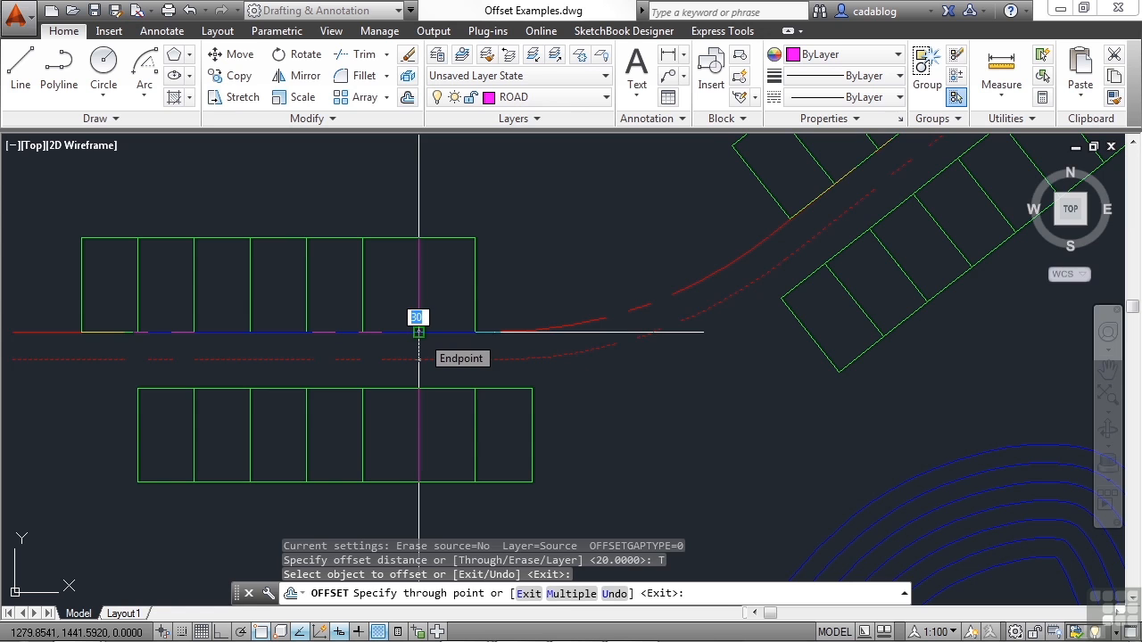
pyautogui.click(418, 332)
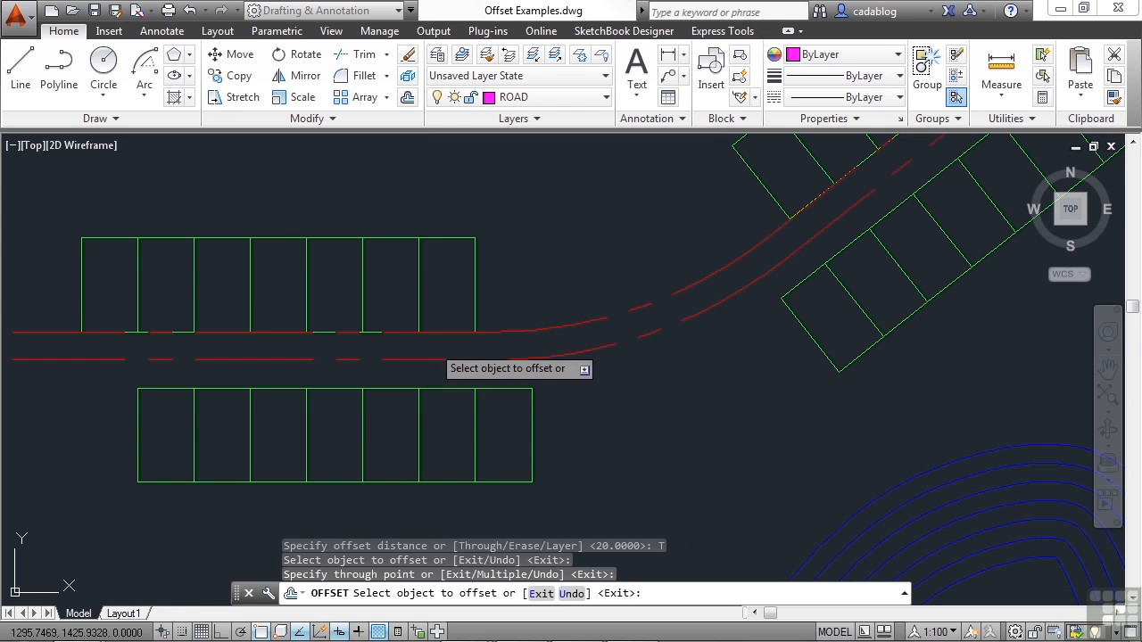
# Step: Offset the red road centerline through the near edge of the lower lots and end the Offset command
pyautogui.click(484, 360)
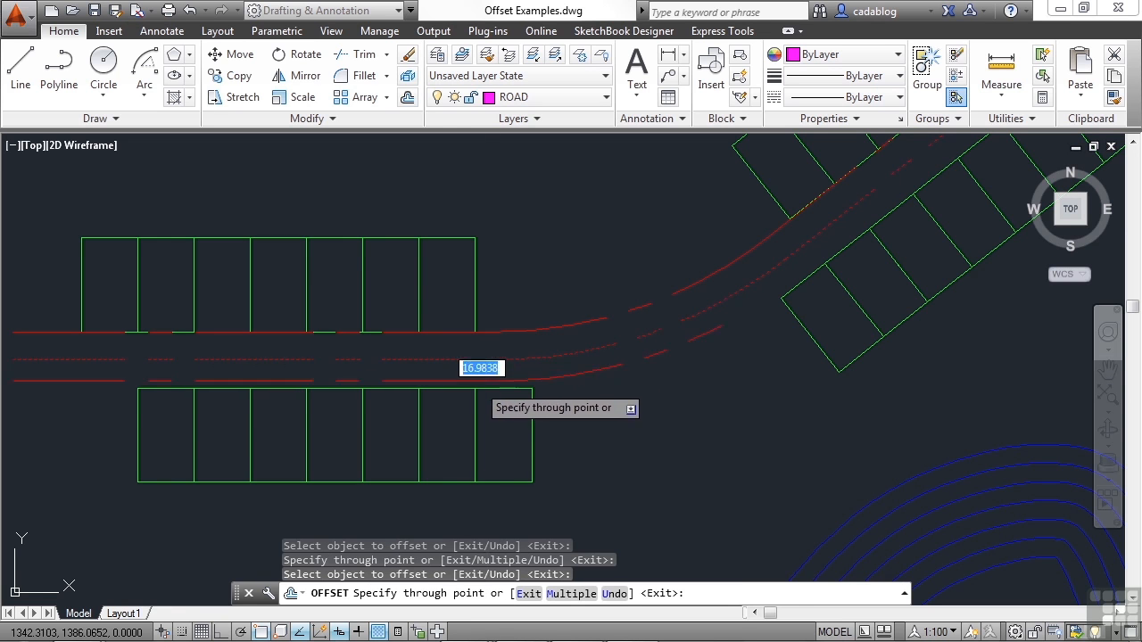
pyautogui.click(473, 390)
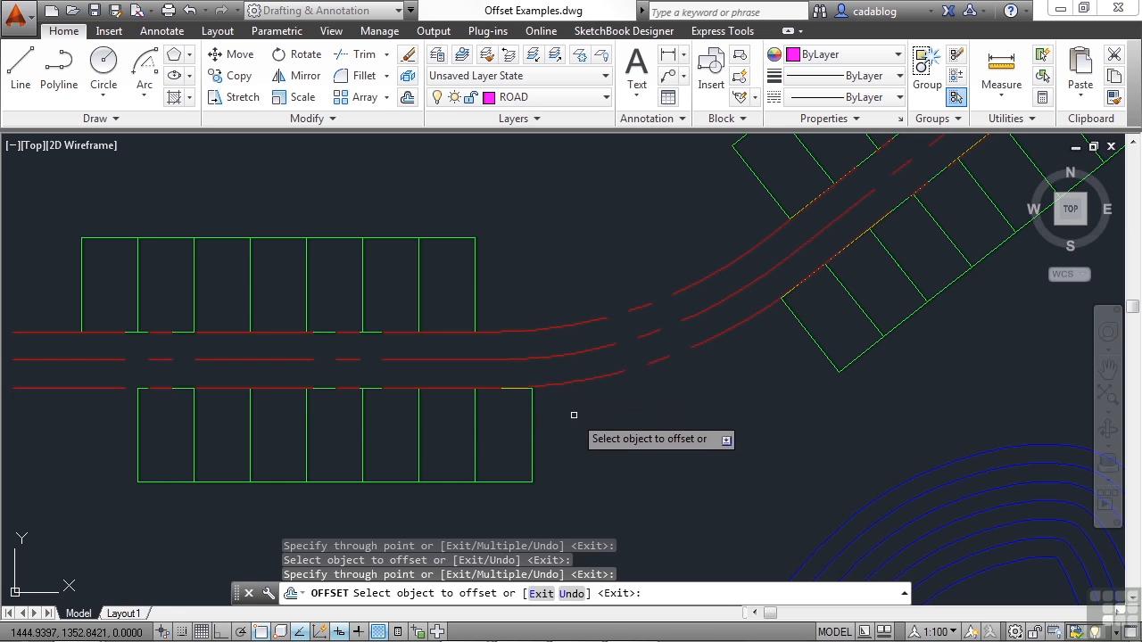
pyautogui.press('Return')
pyautogui.scroll(-2, 578, 410)
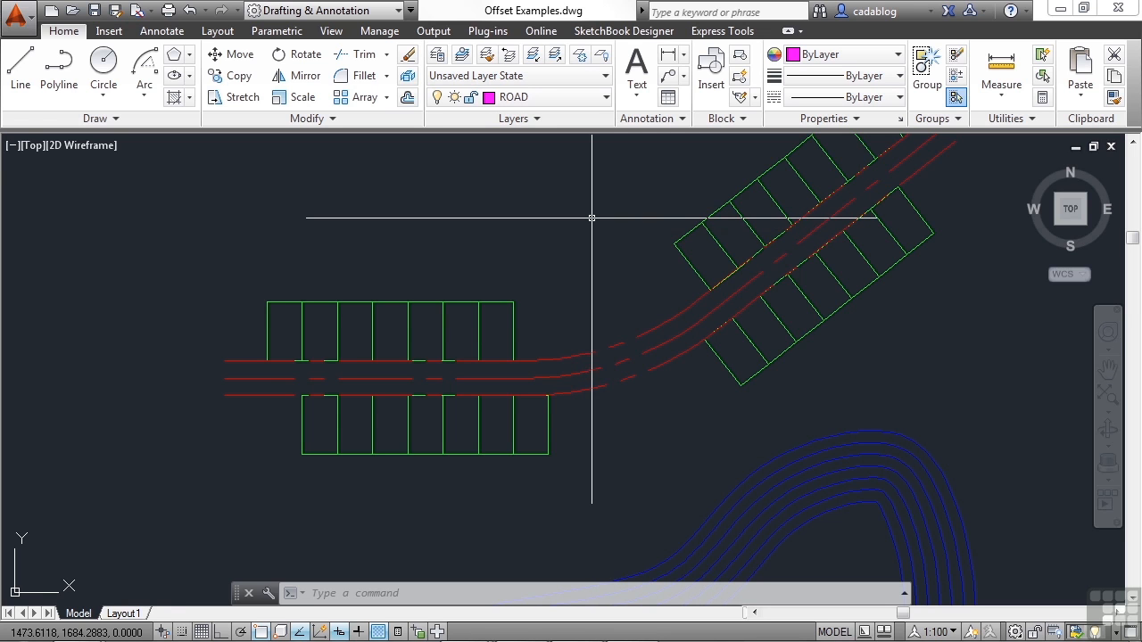
# Step: Review the drawing's layer list and choose ROAD as the current layer
pyautogui.scroll(2, 554, 389)
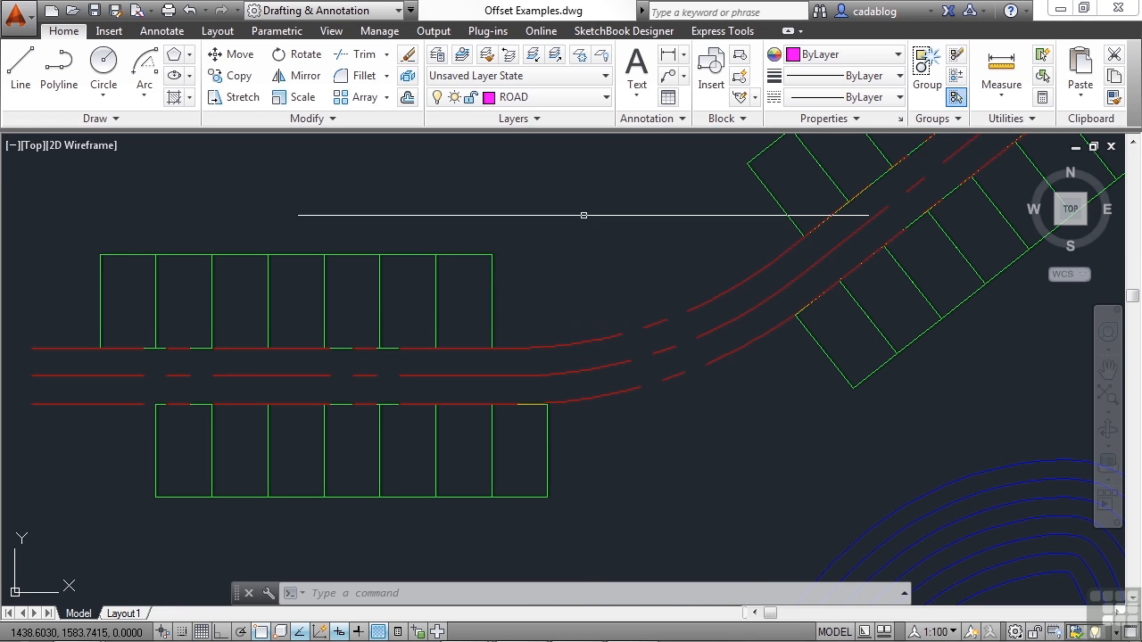
pyautogui.click(601, 100)
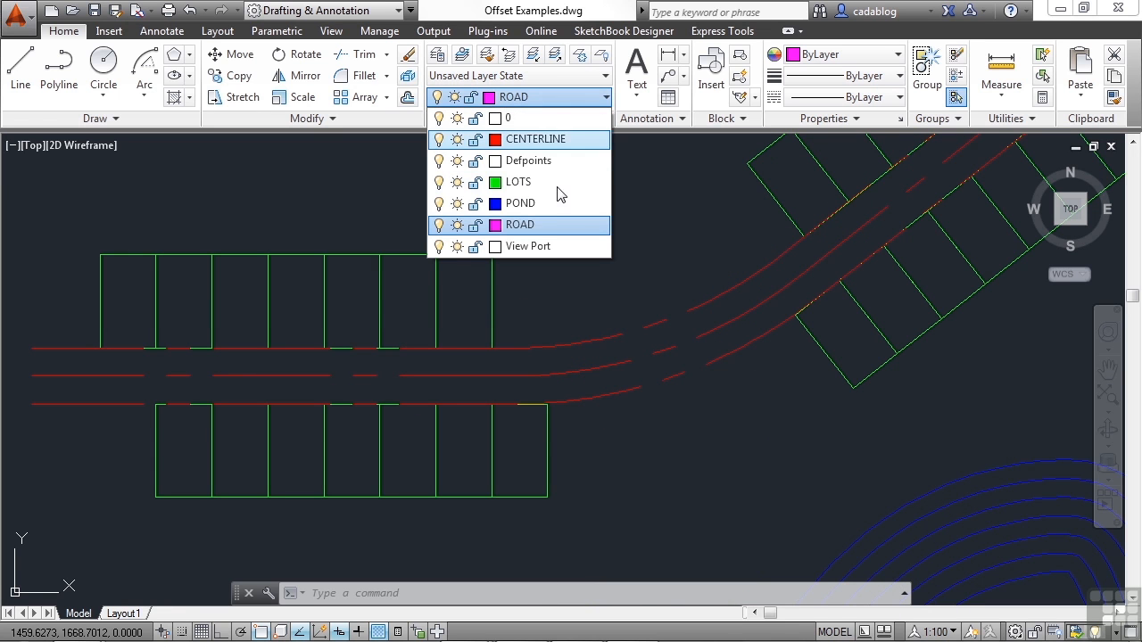
pyautogui.click(634, 242)
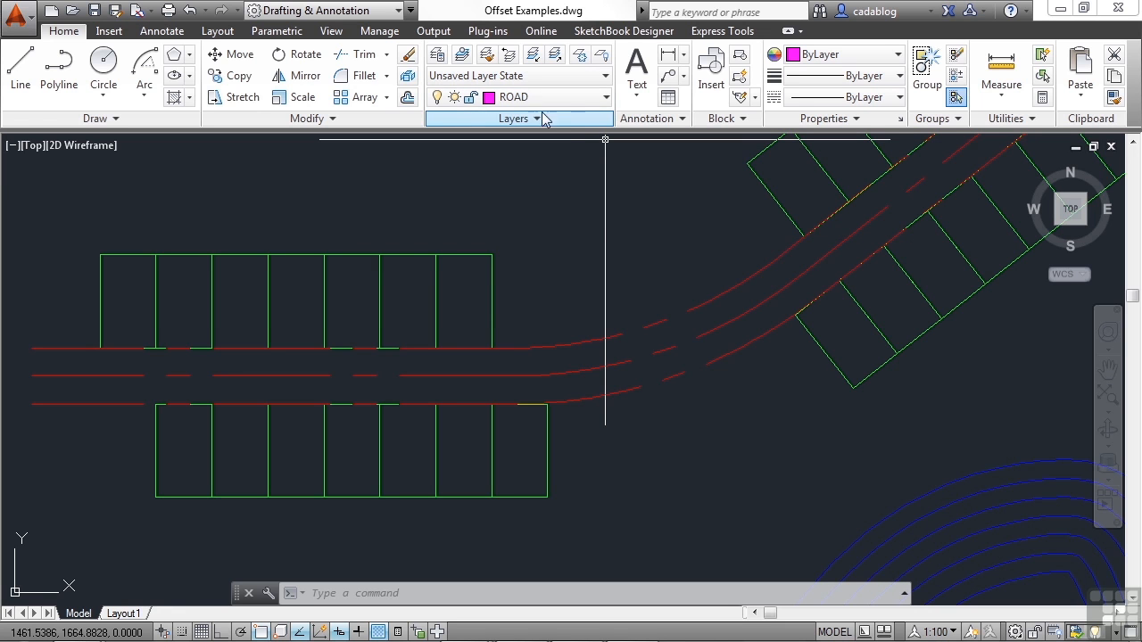
pyautogui.click(604, 100)
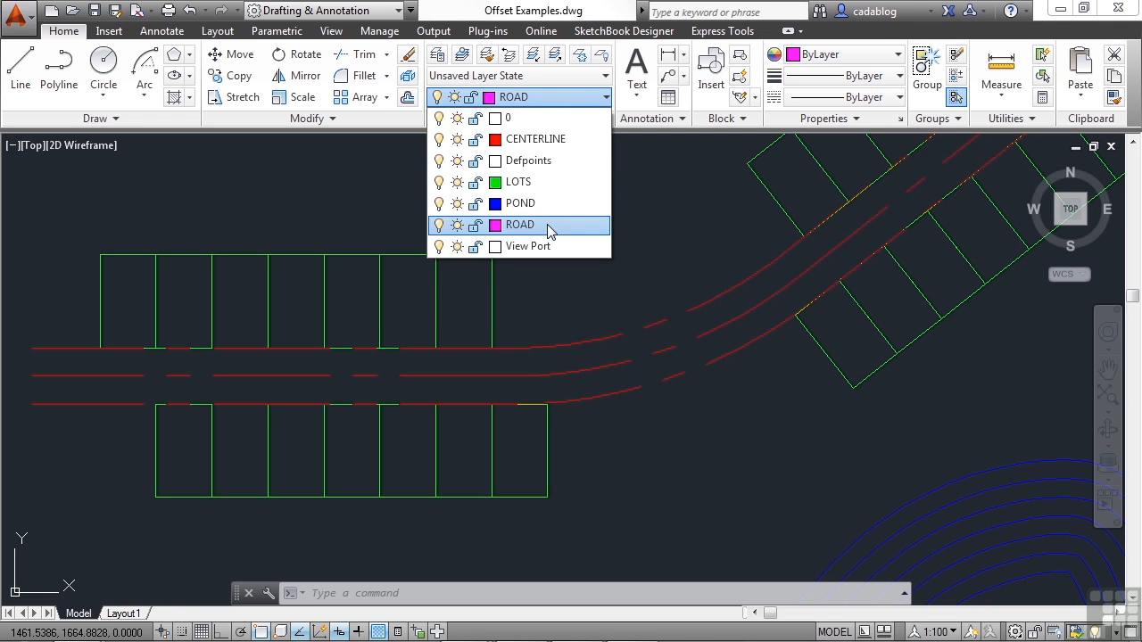
pyautogui.click(549, 230)
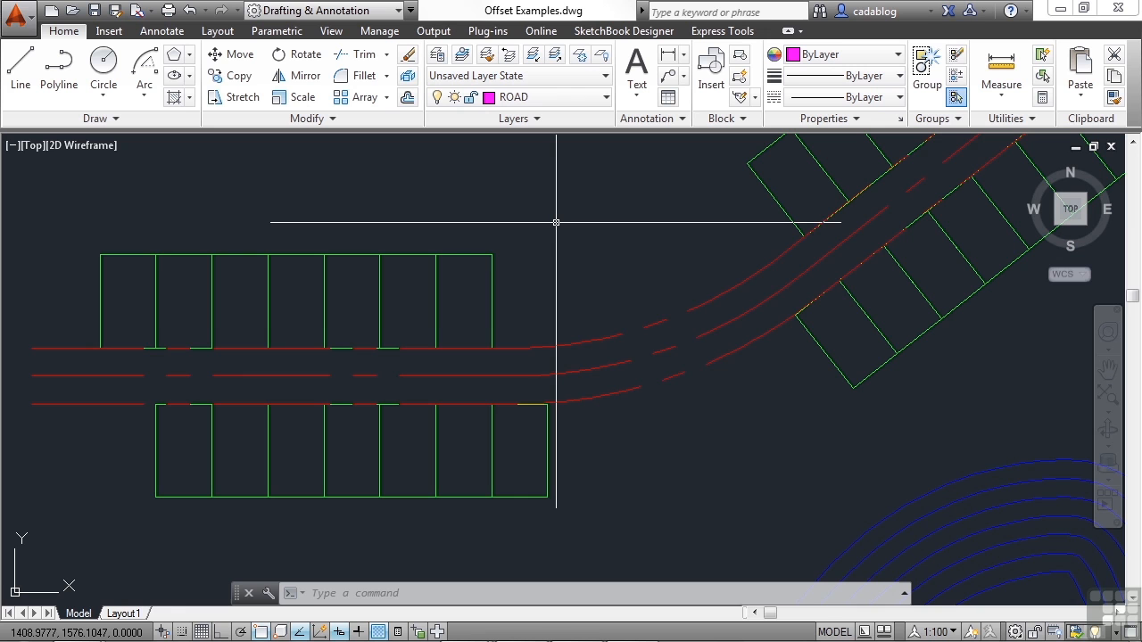
# Step: Draw a single, slightly sloping test line in the empty area above the upper lots on the ROAD layer
pyautogui.write('l')
pyautogui.press('Return')
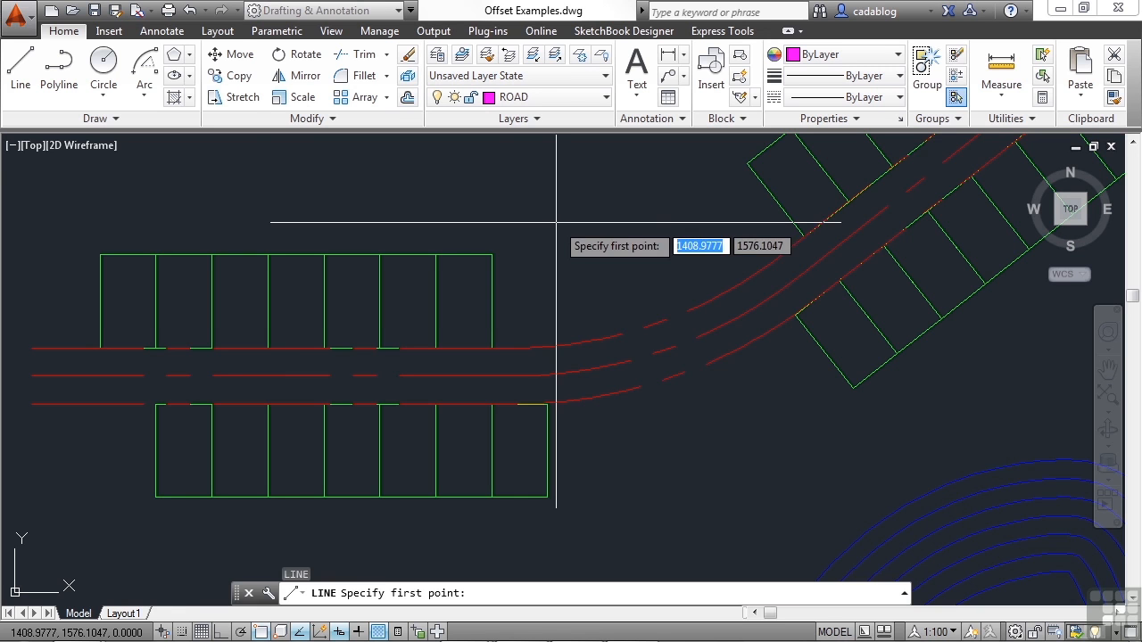
pyautogui.click(548, 203)
pyautogui.click(337, 187)
pyautogui.press('Return')
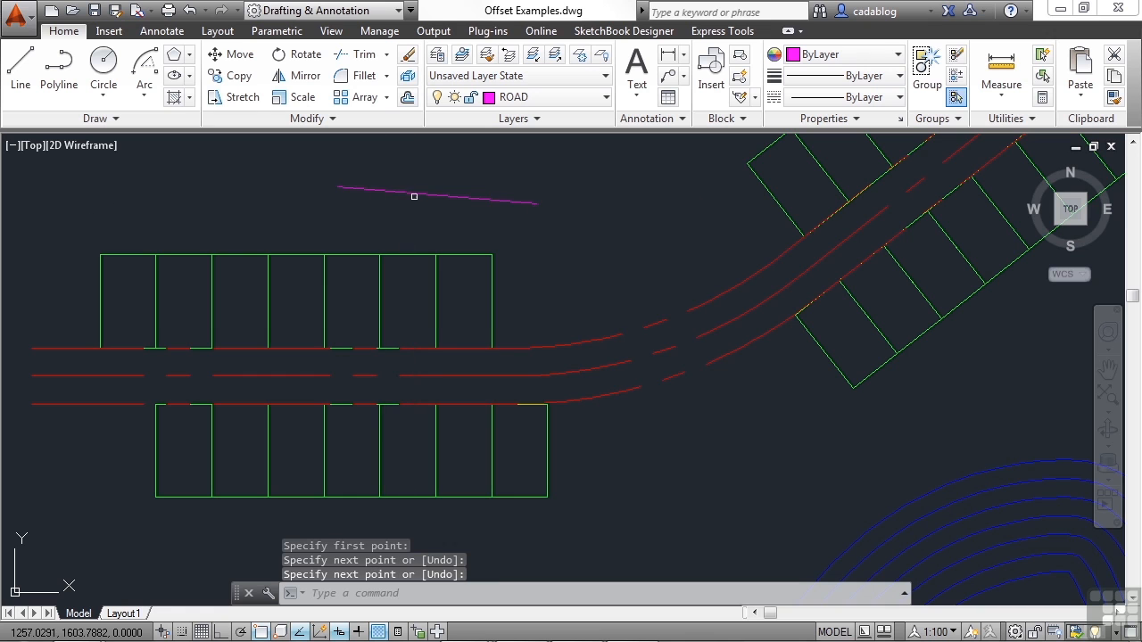
# Step: Erase the magenta test line above the upper lots
pyautogui.click(438, 220)
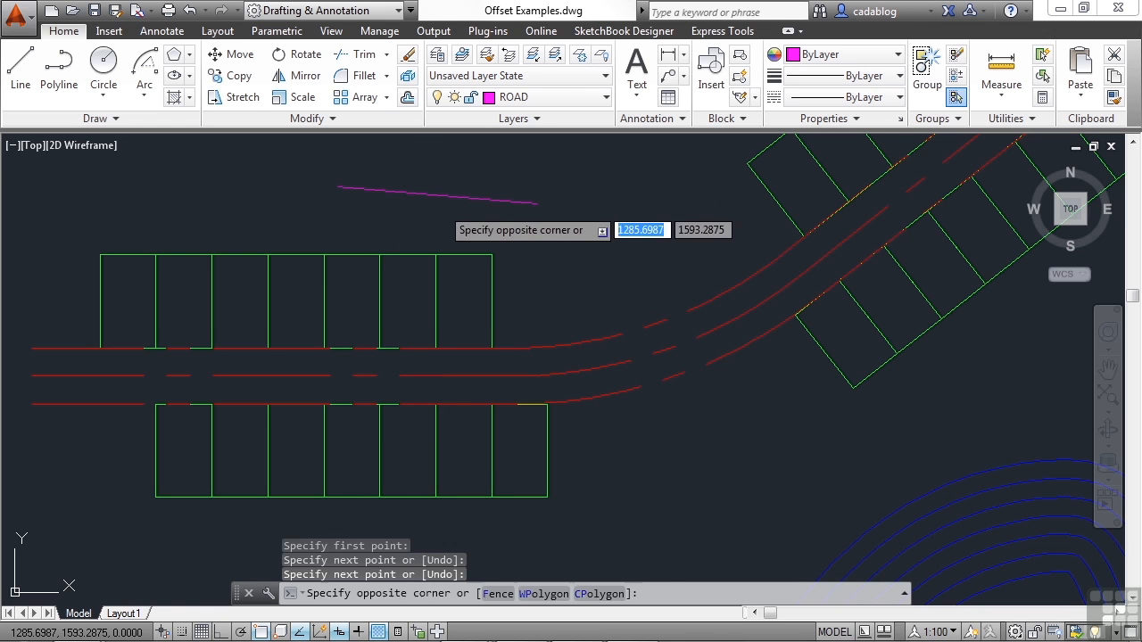
pyautogui.click(432, 186)
pyautogui.press('Delete')
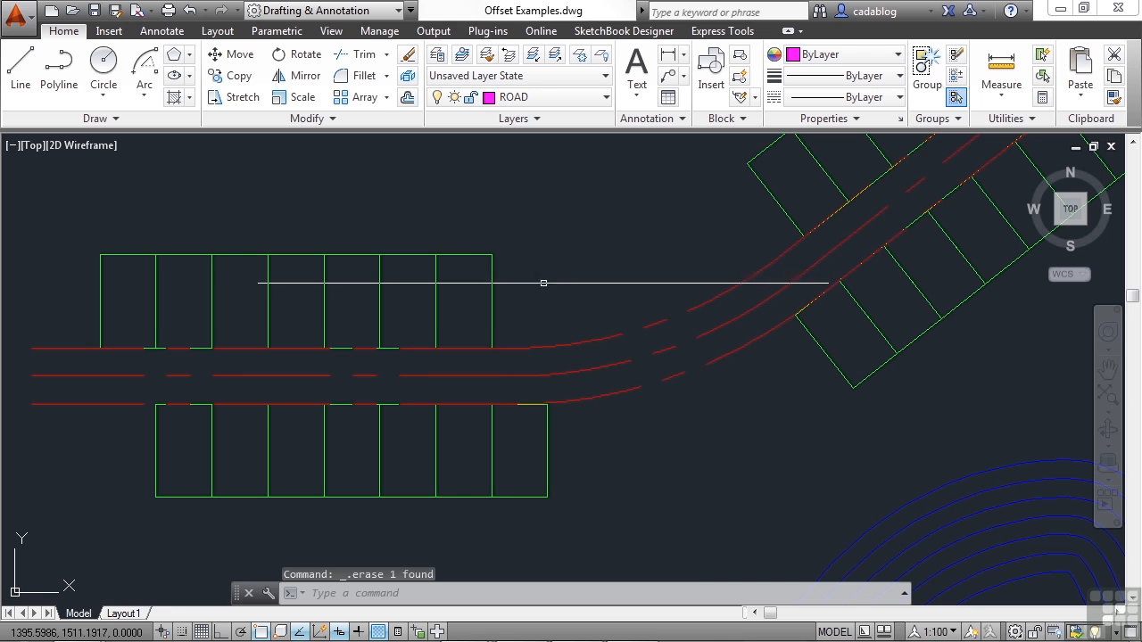
# Step: Start the Offset command and set its layer option for offset objects to Current
pyautogui.write('o')
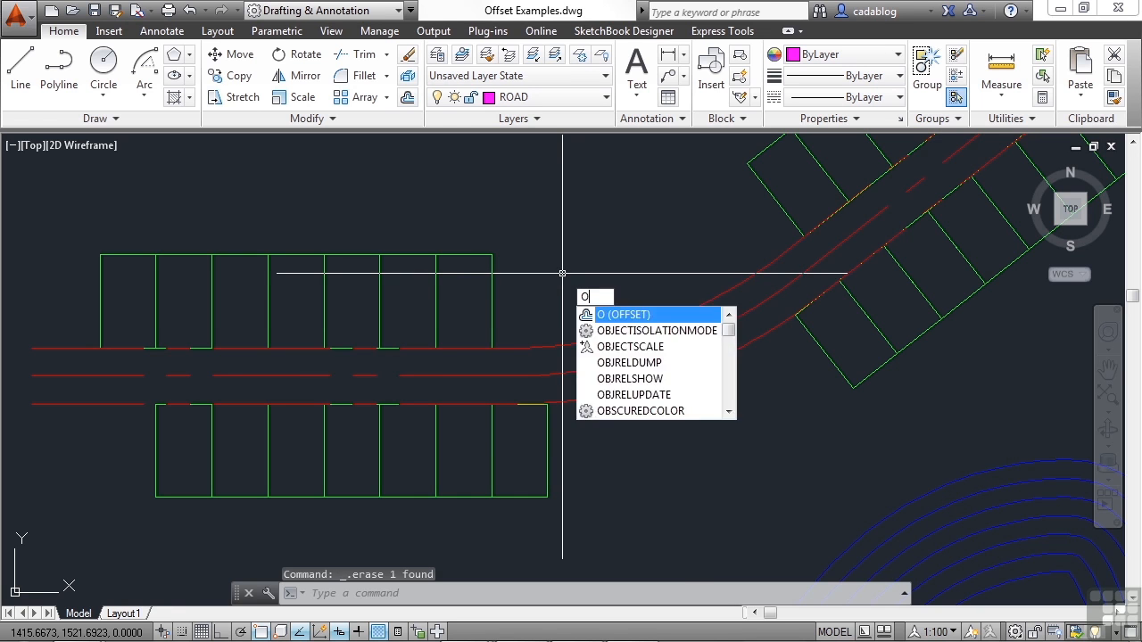
pyautogui.press('Return')
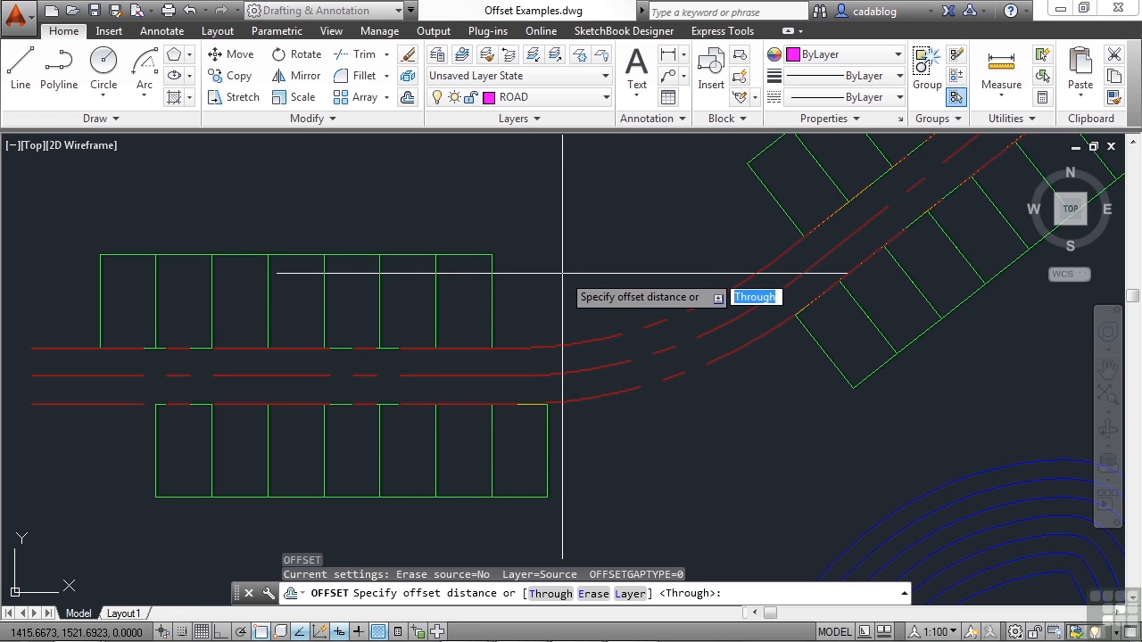
pyautogui.click(630, 594)
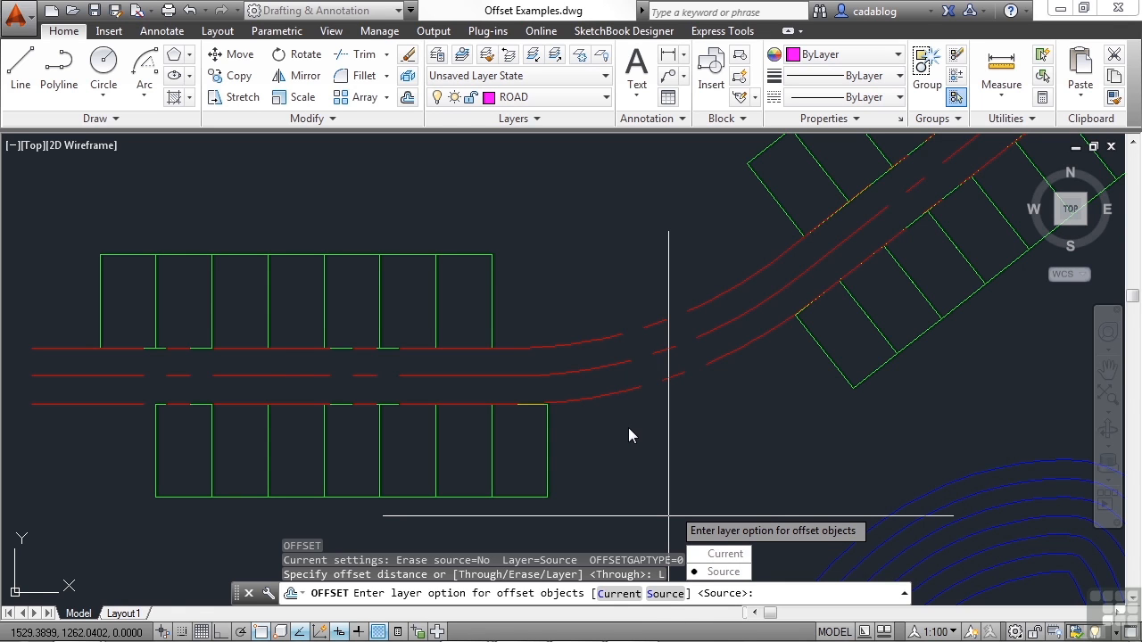
pyautogui.click(618, 594)
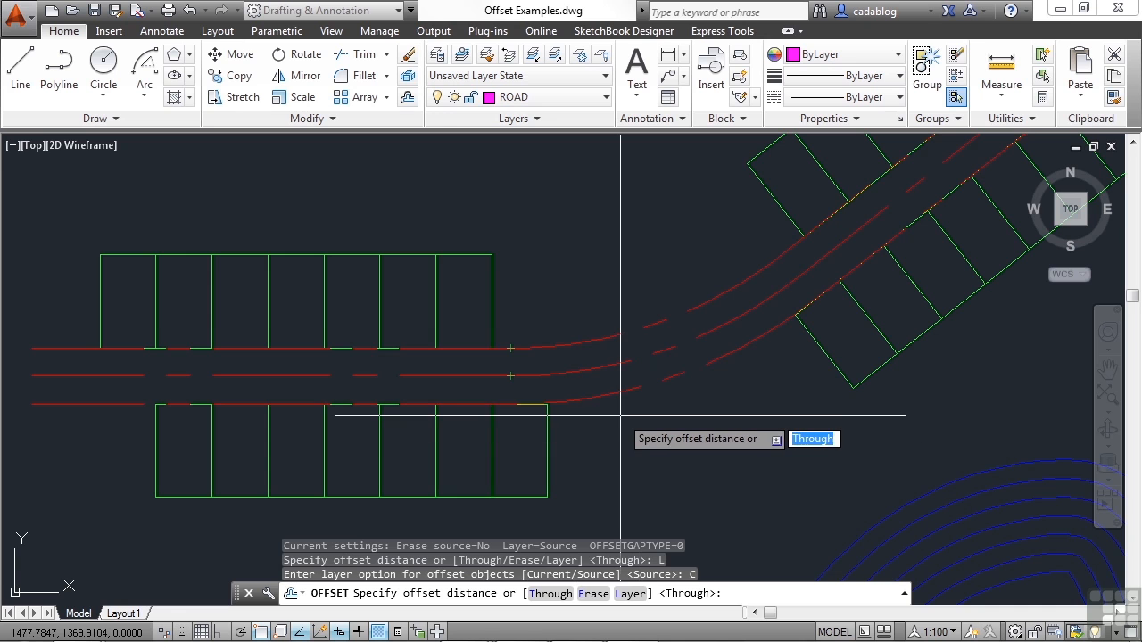
# Step: Offset the middle red road centerline by a distance of 12 to both sides and end the Offset command
pyautogui.write('12')
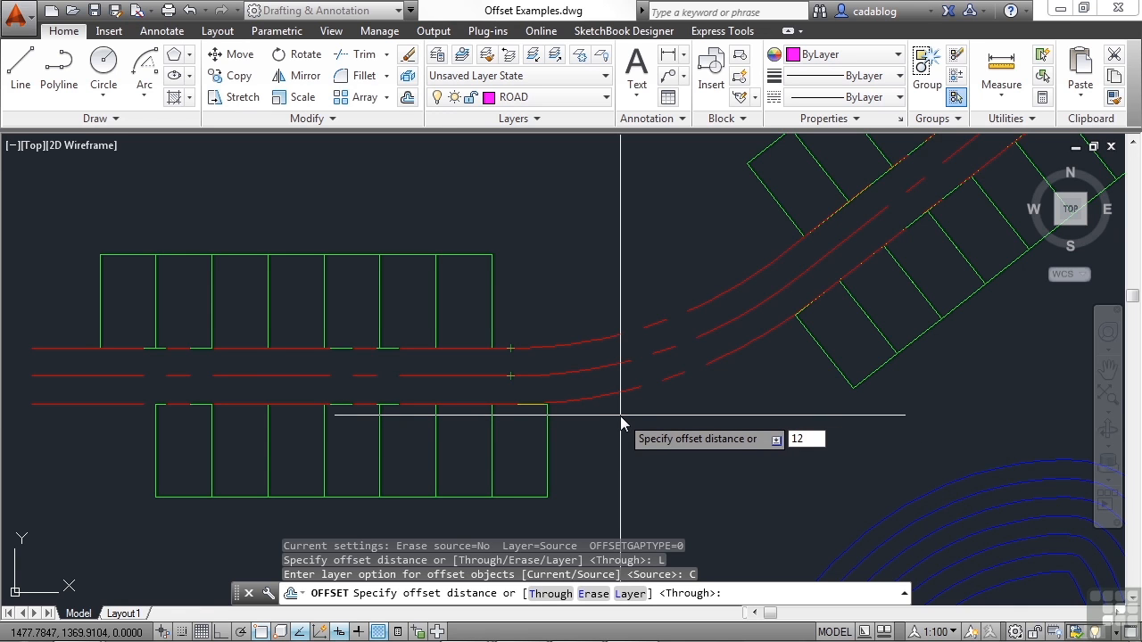
pyautogui.press('Return')
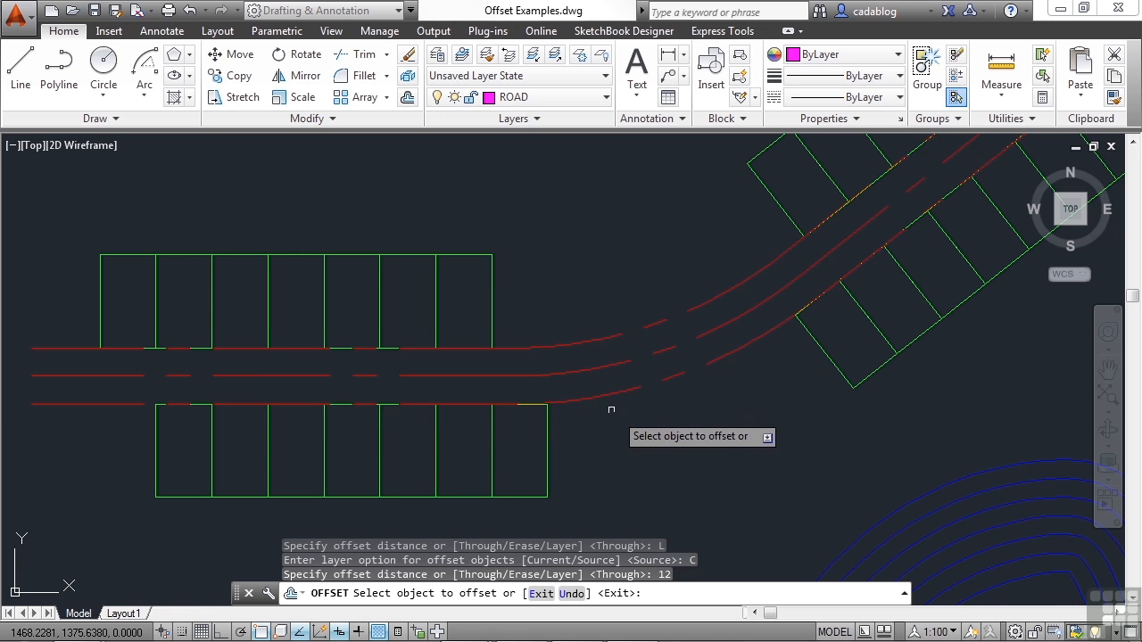
pyautogui.click(580, 372)
pyautogui.click(580, 365)
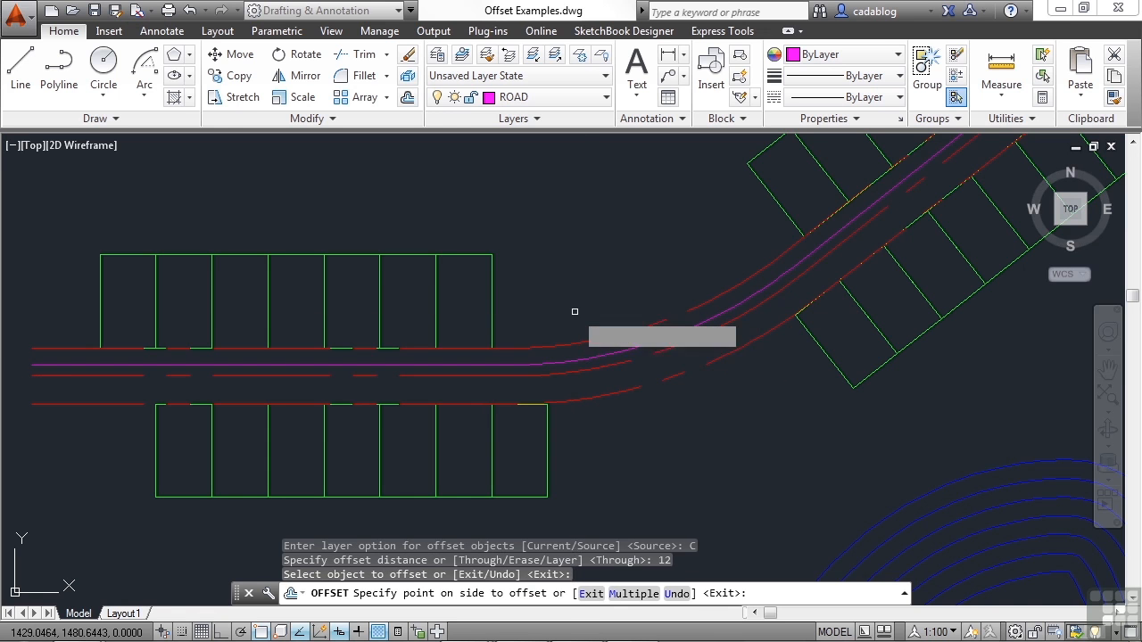
pyautogui.click(597, 371)
pyautogui.click(639, 426)
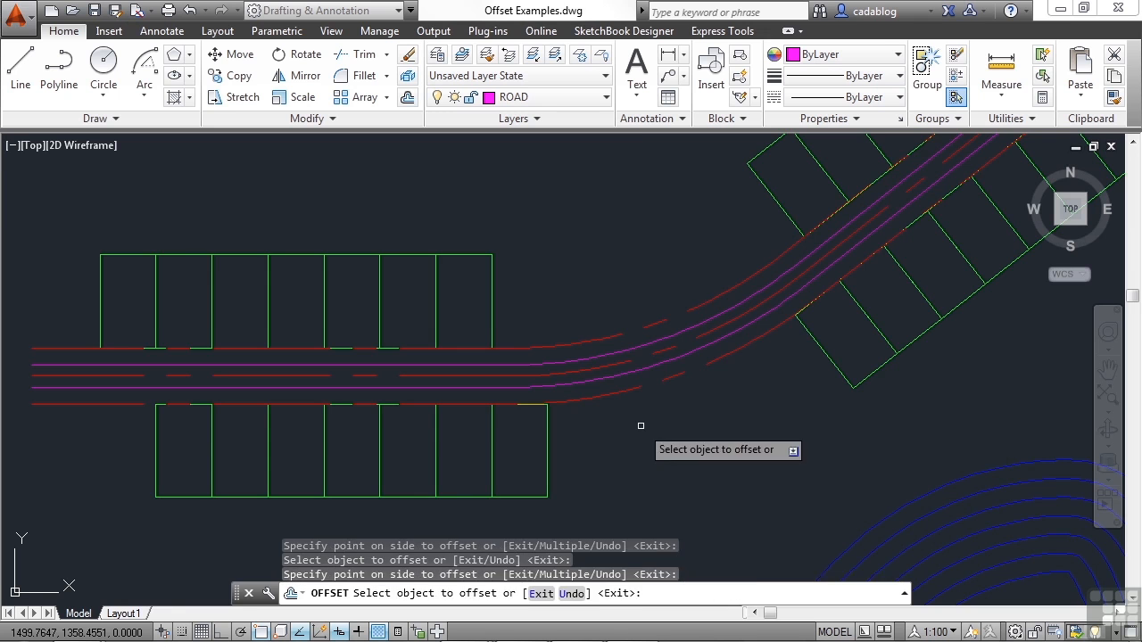
pyautogui.press('Return')
pyautogui.scroll(4, 576, 373)
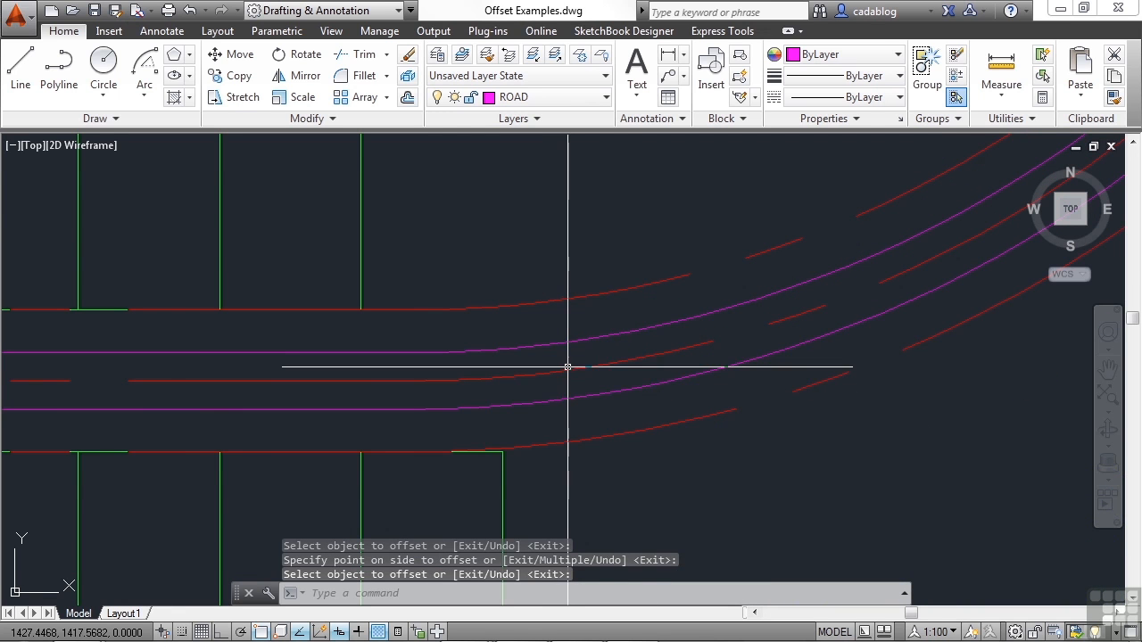